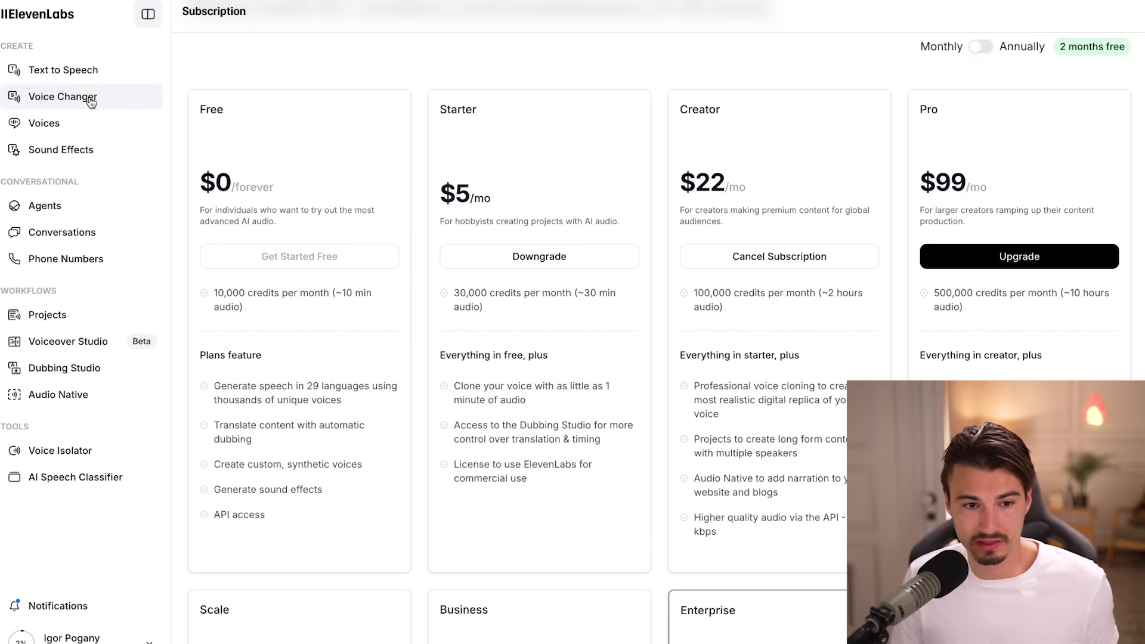
Step: Open the Voices page in ElevenLabs and start adding a new voice
left_click(52, 124)
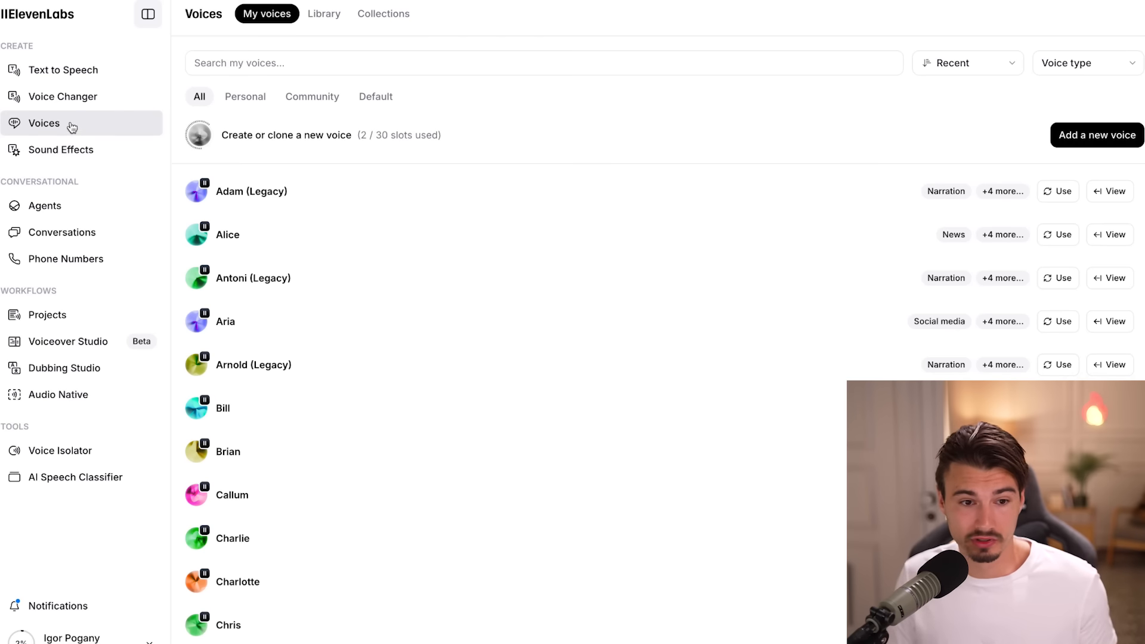
left_click(1082, 138)
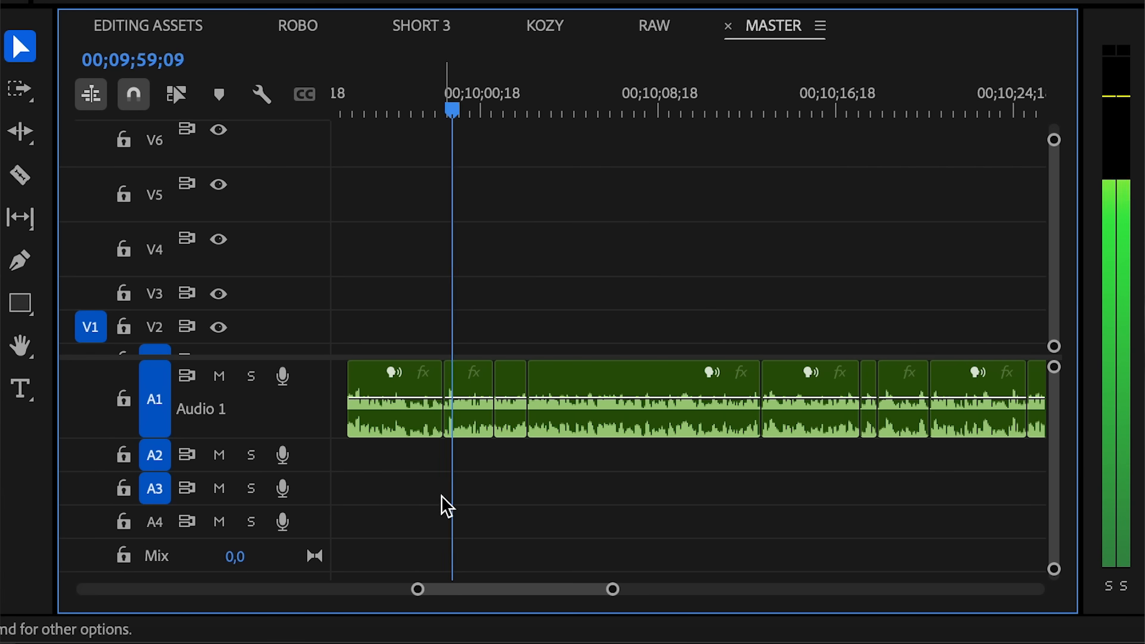
Step: In Premiere Pro, stop playback of the MASTER sequence and remove the Audio 1 clip under the playhead
key("space")
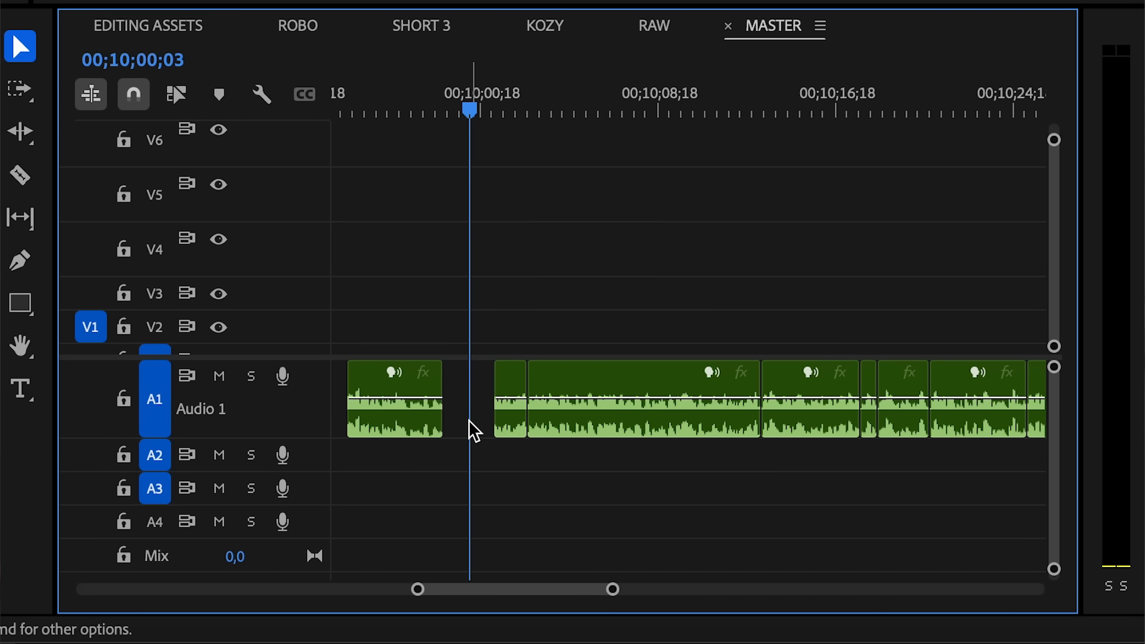
left_click(527, 453)
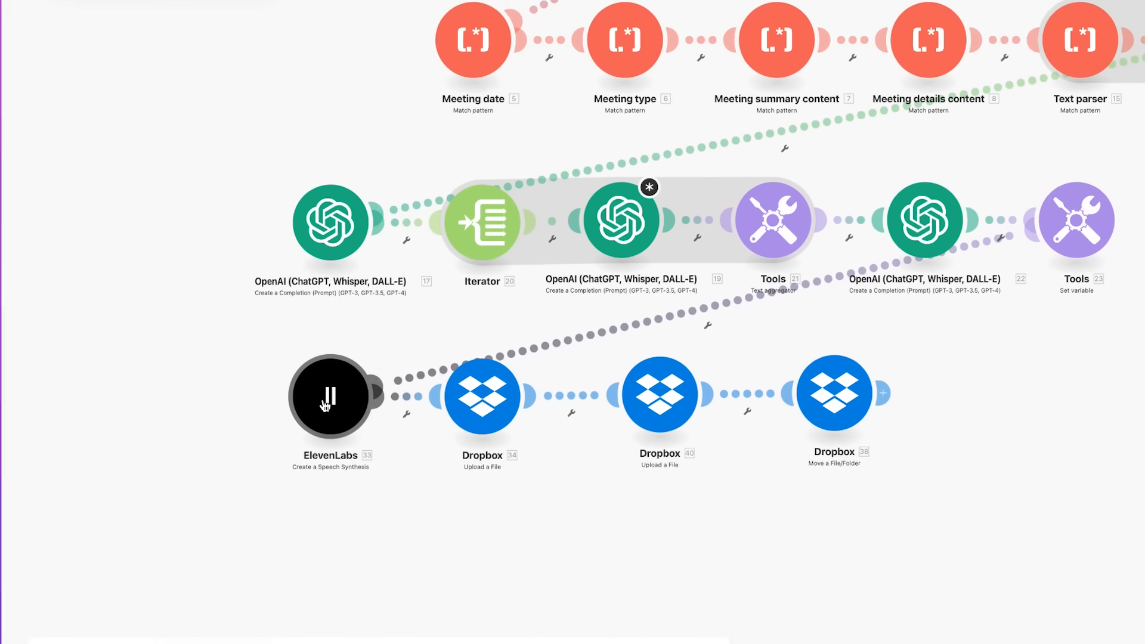
left_click(327, 403)
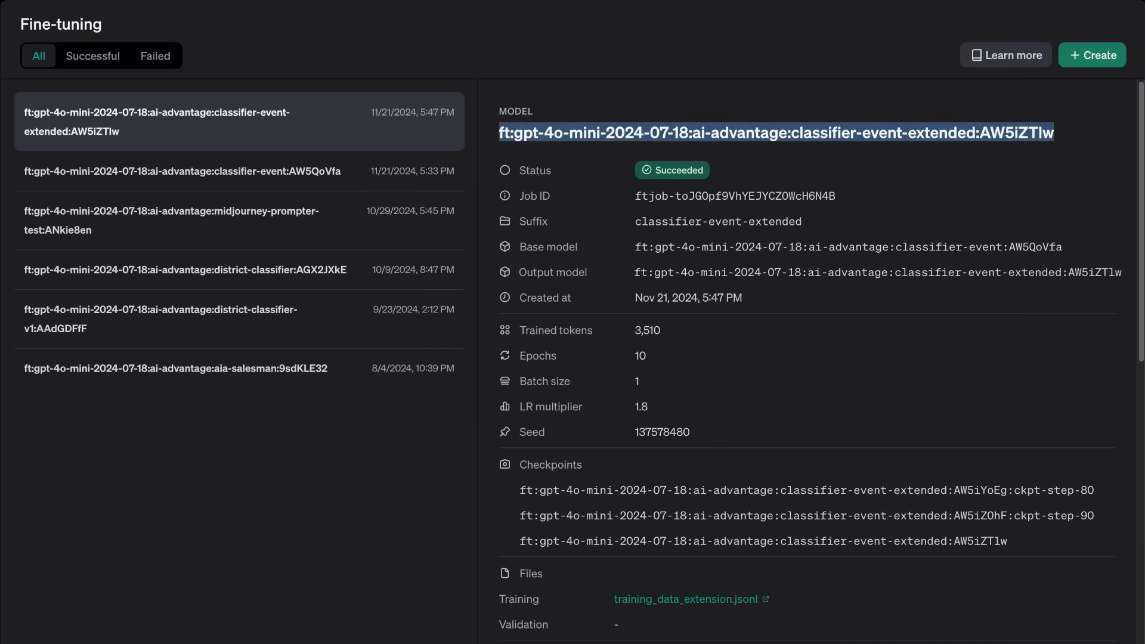
type("l")
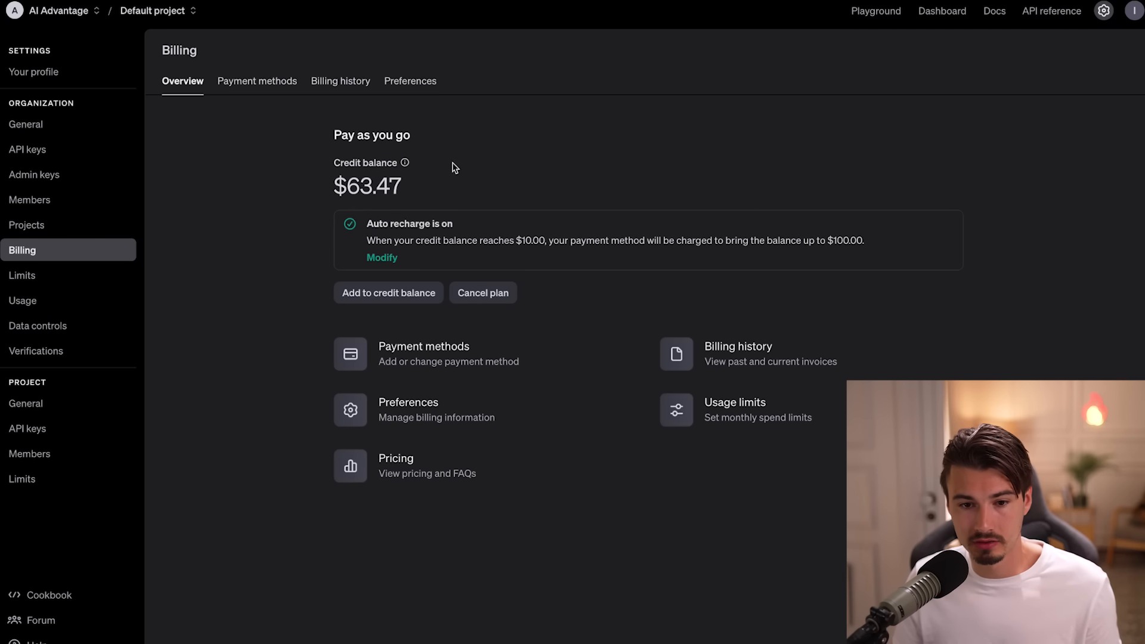
Step: Open Fine-tuning in the OpenAI platform dashboard and start creating a new fine-tuned model
left_click(946, 14)
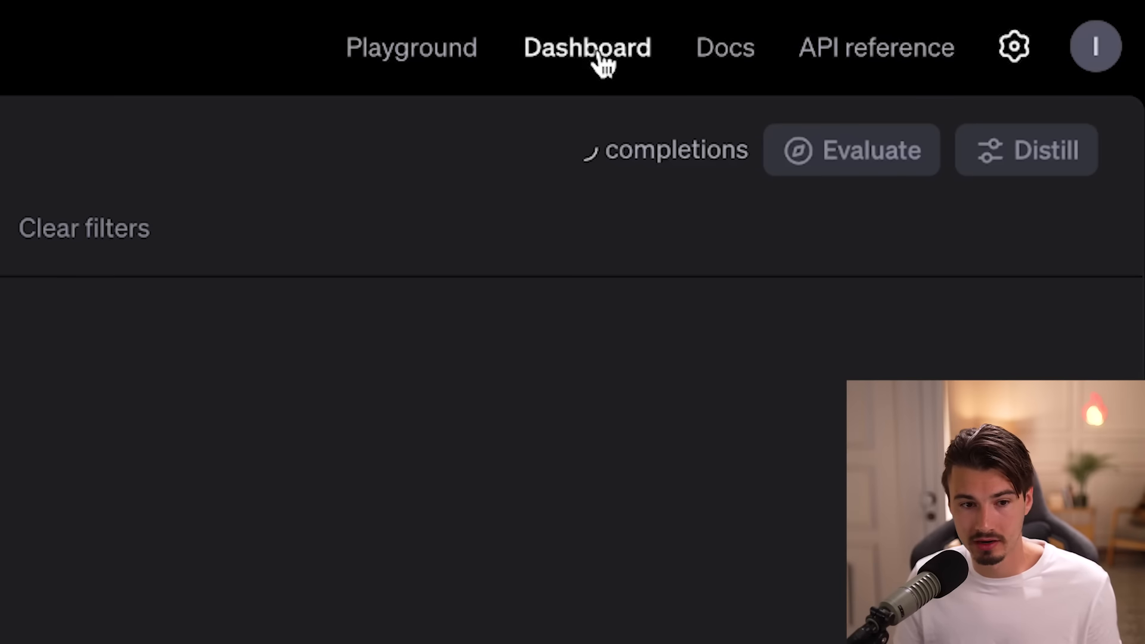
left_click(61, 186)
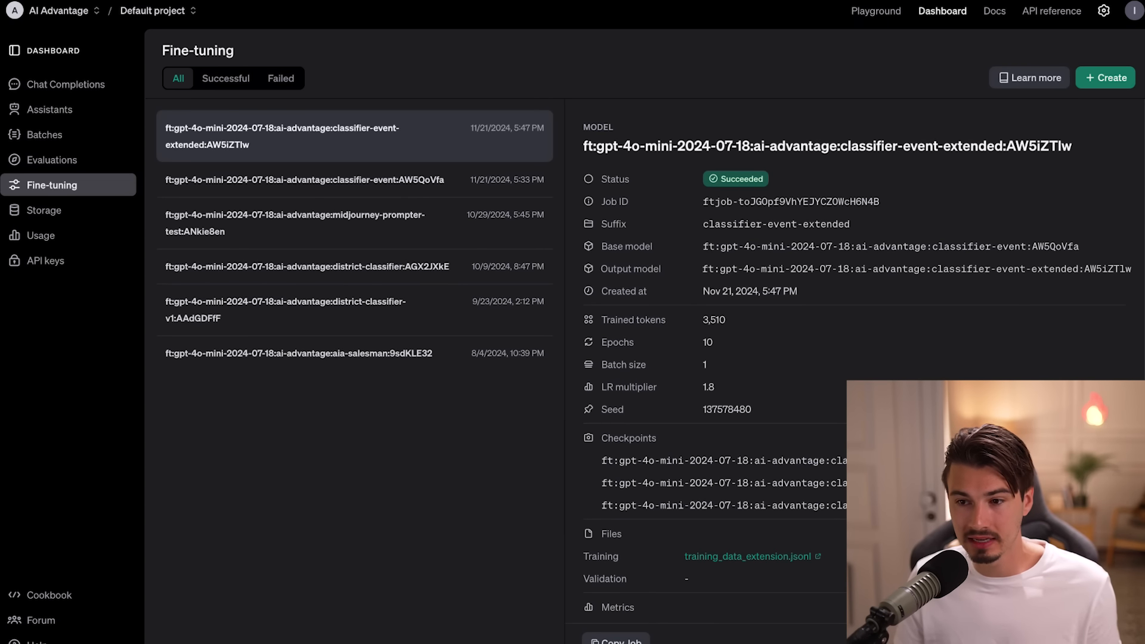
left_click(1103, 83)
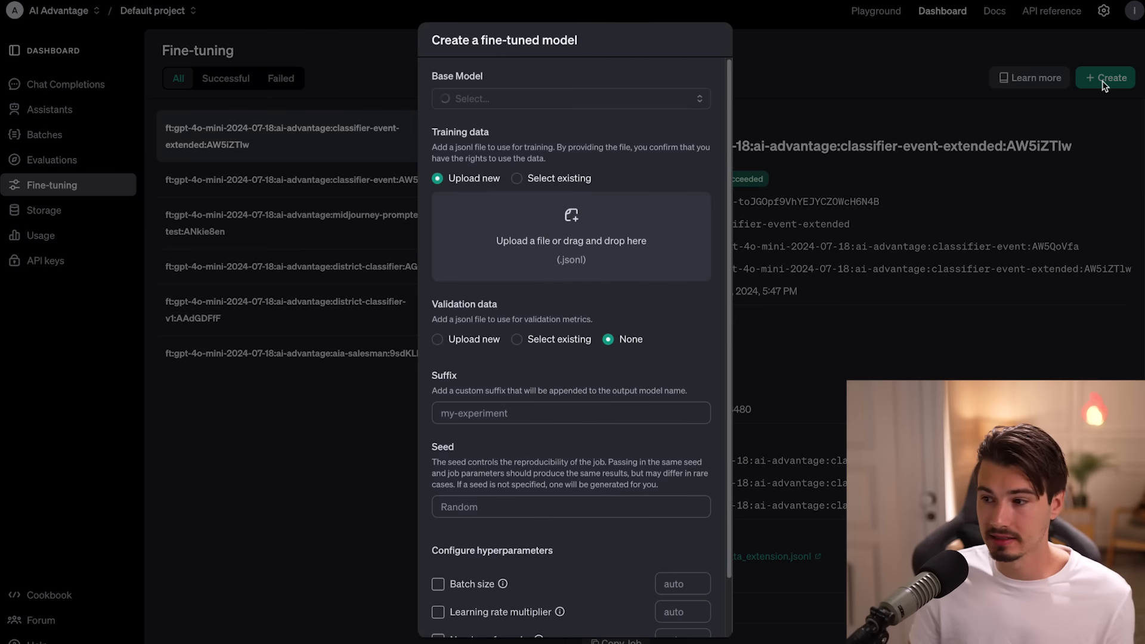
Step: Set the base model of the new fine-tuned model to gpt-4o-mini-2024-07-18
left_click(608, 102)
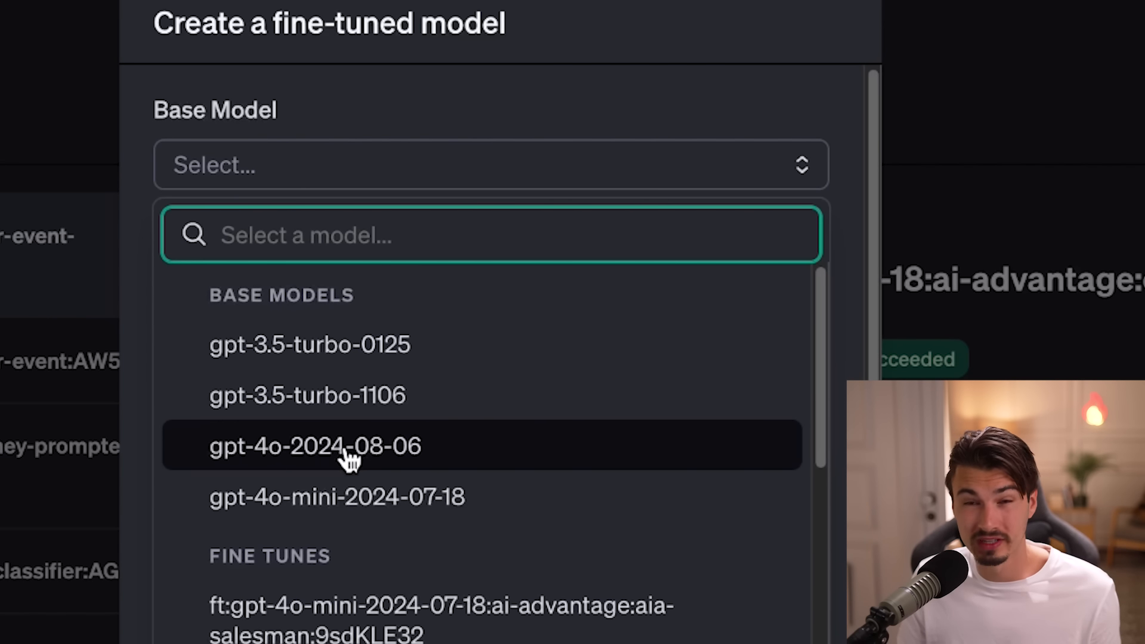
left_click(375, 458)
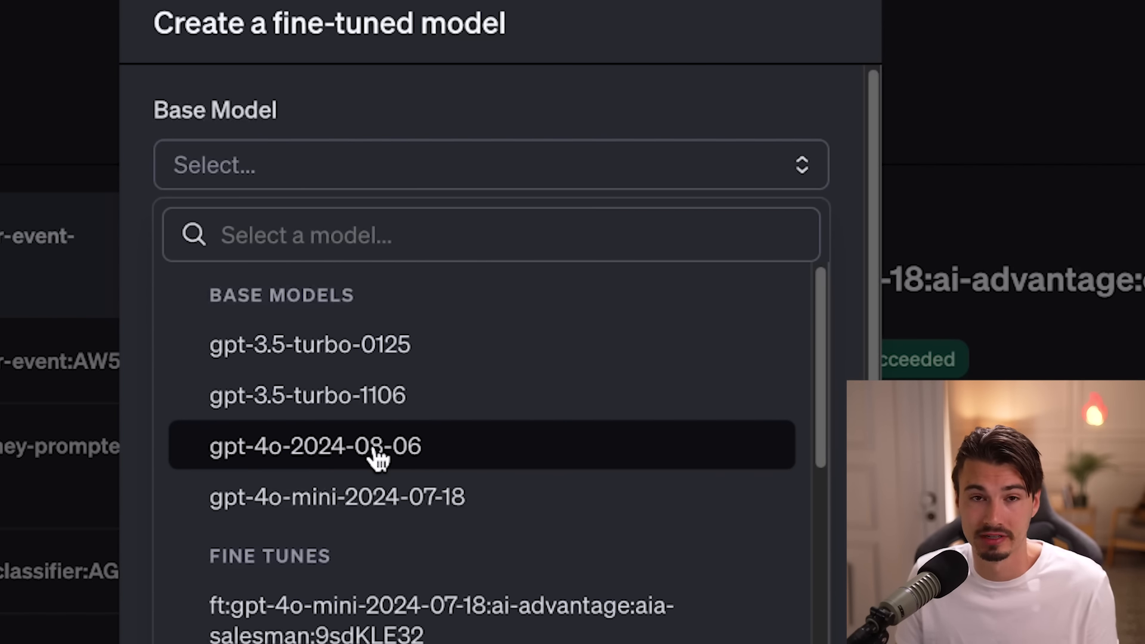
left_click(377, 459)
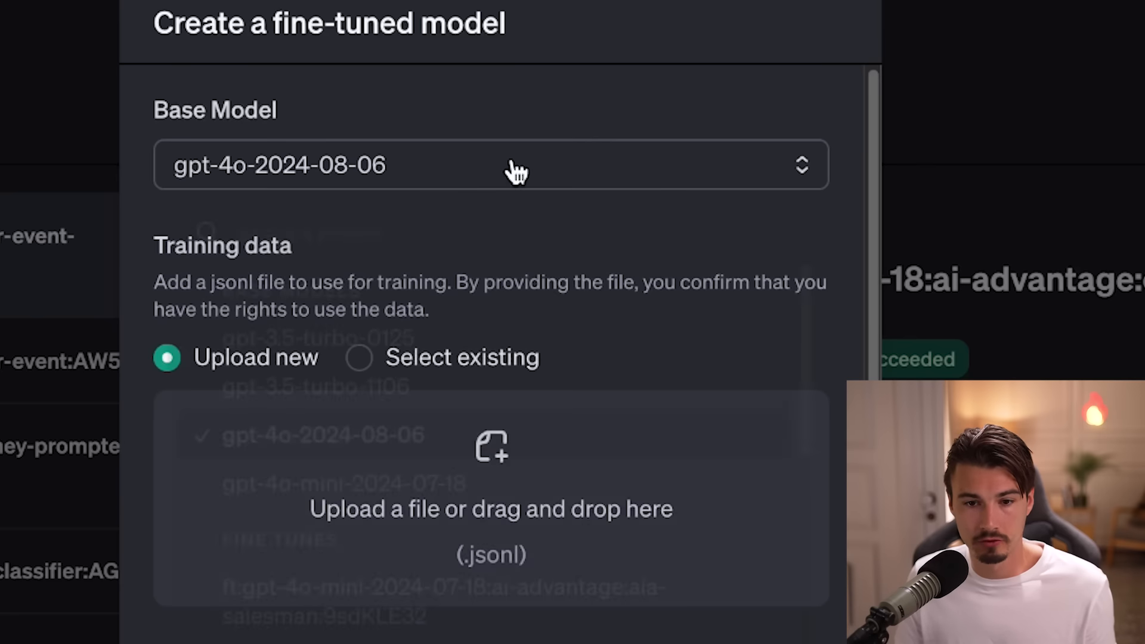
left_click(463, 183)
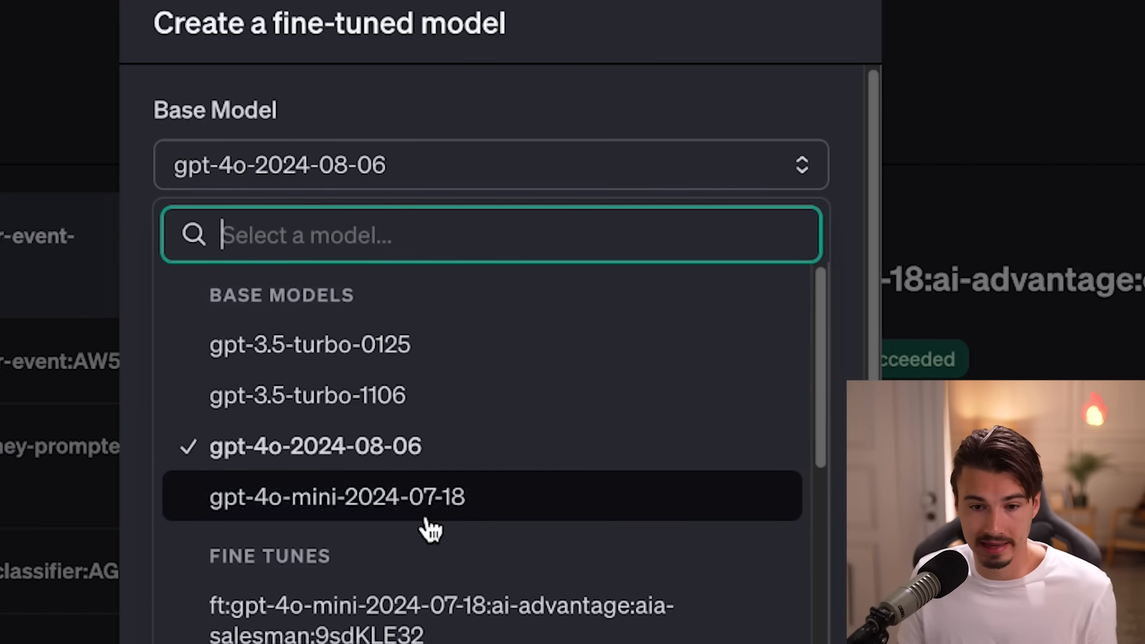
left_click(571, 119)
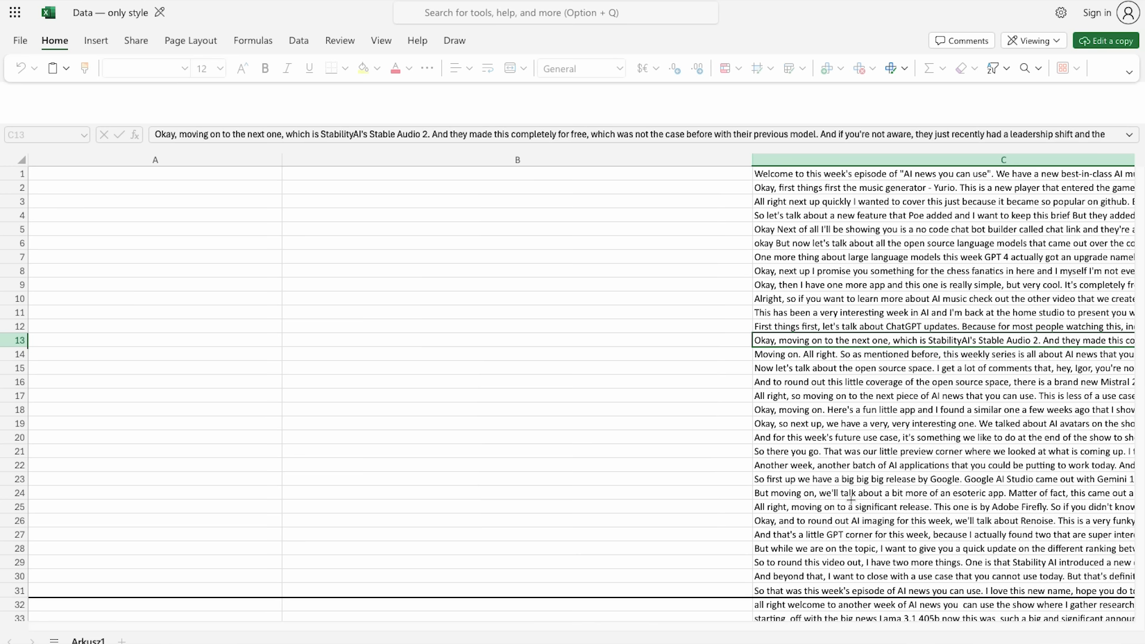
Step: Examine the transcript texts in column C of the spreadsheet and the LLM Fine-Tuning event recording post
left_click_drag(767, 176, 859, 624)
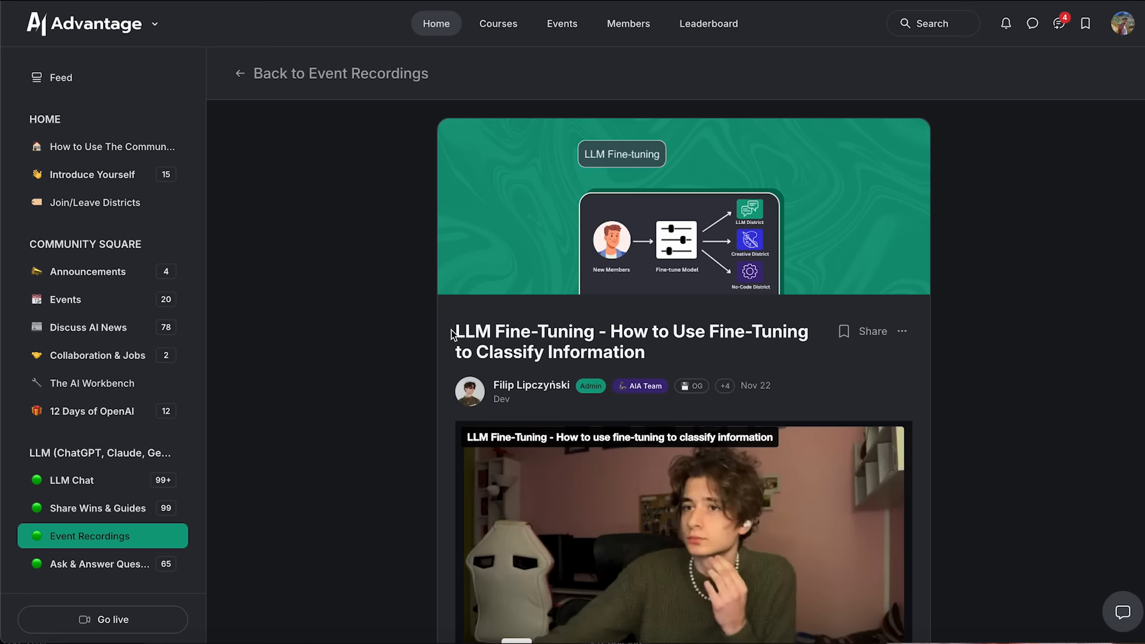
left_click_drag(452, 334, 729, 348)
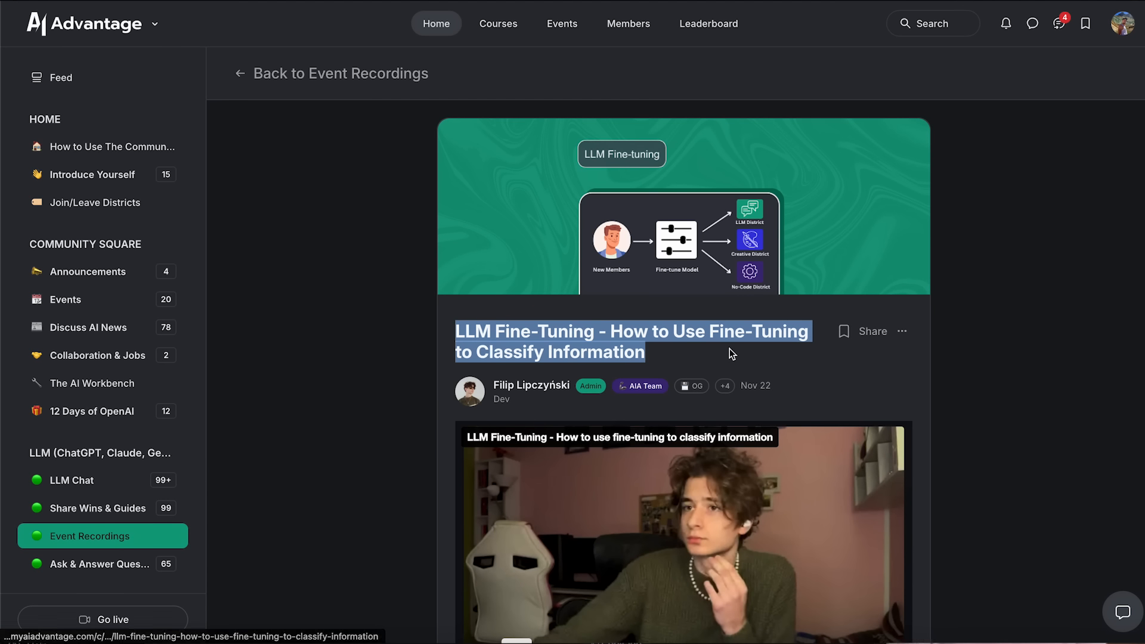
scroll(729, 348, "down", 5)
scroll(729, 348, "down", 5)
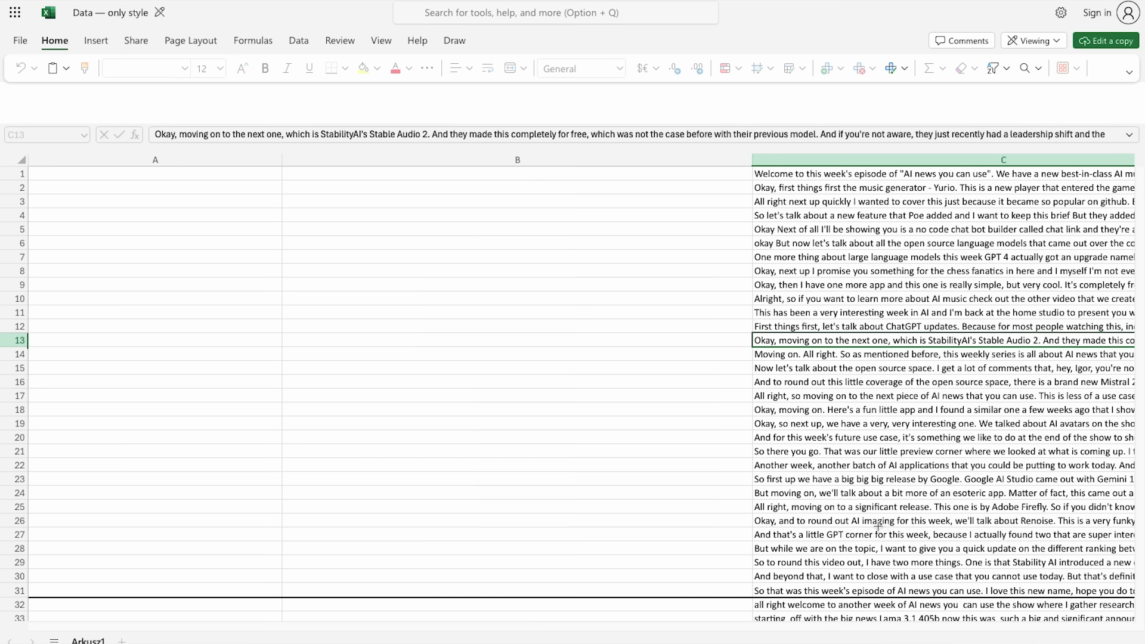
left_click_drag(765, 176, 863, 580)
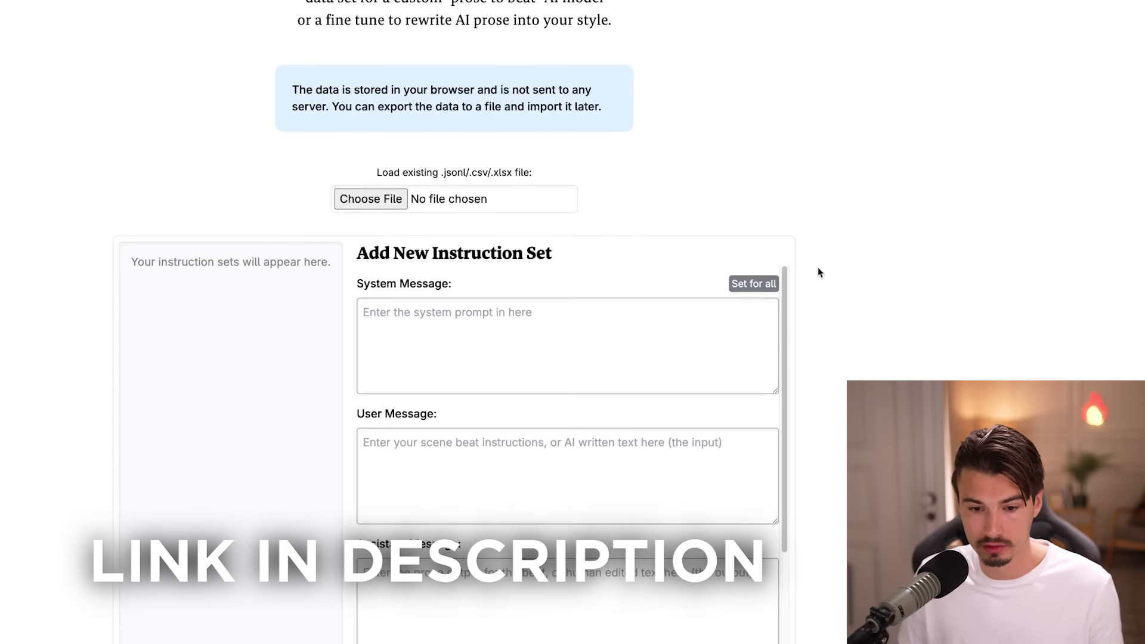
Step: Look over the web tool for building a fine-tuning data set, including its file loading and message fields
scroll(818, 267, "up", 1)
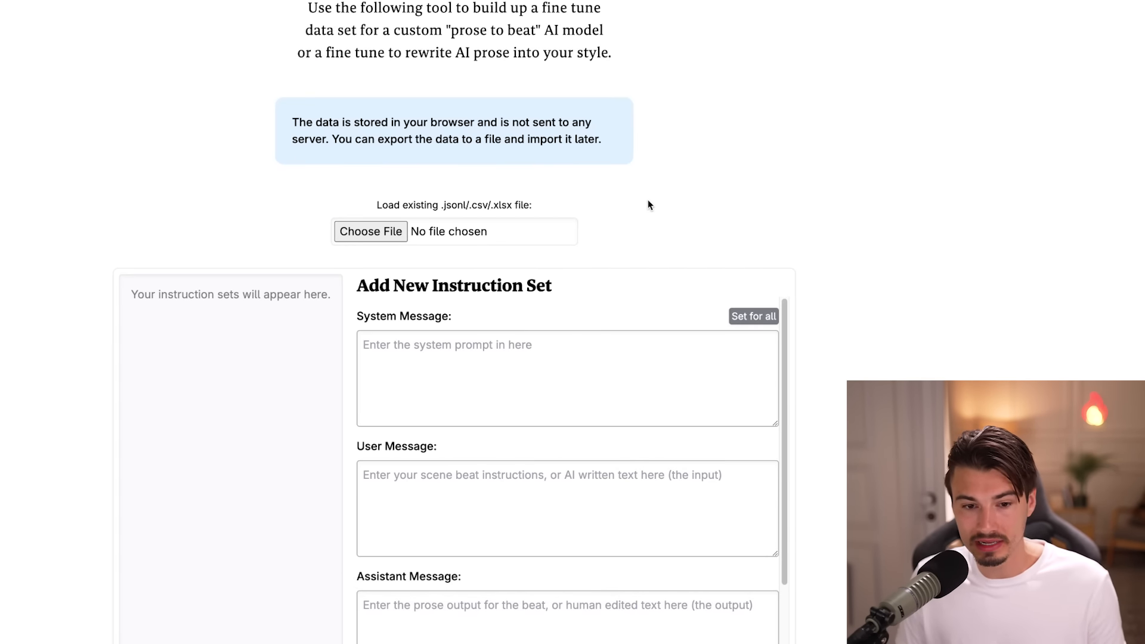
scroll(616, 204, "down", 1)
scroll(561, 201, "down", 3)
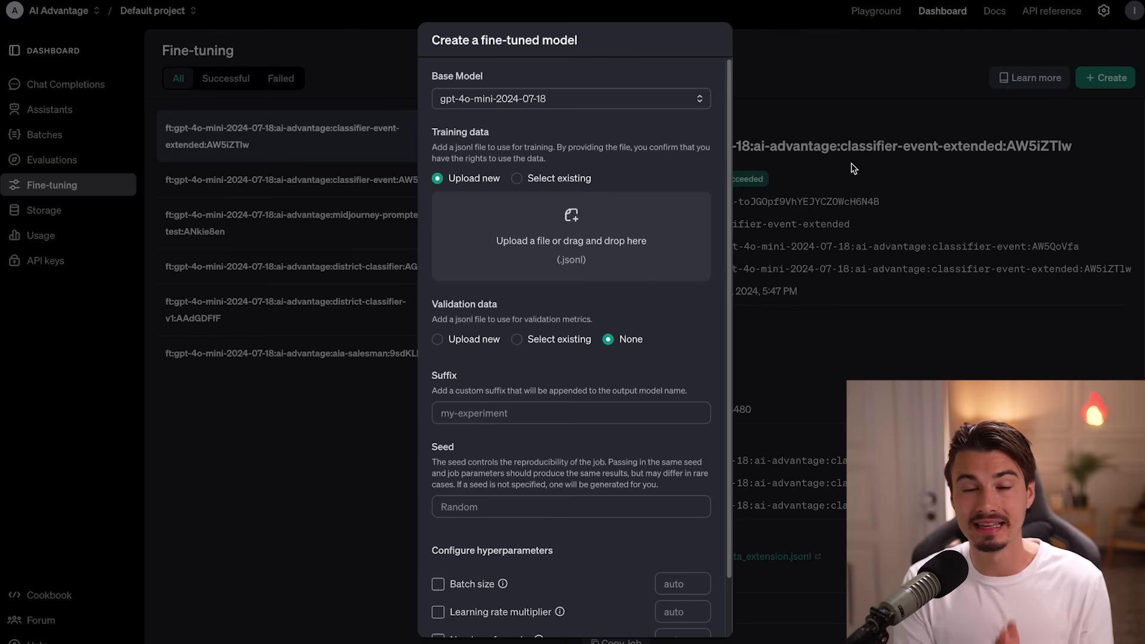
Step: In Make, start a new connection for the first OpenAI module and enter a connection name beginning with "Fin"
left_click(888, 77)
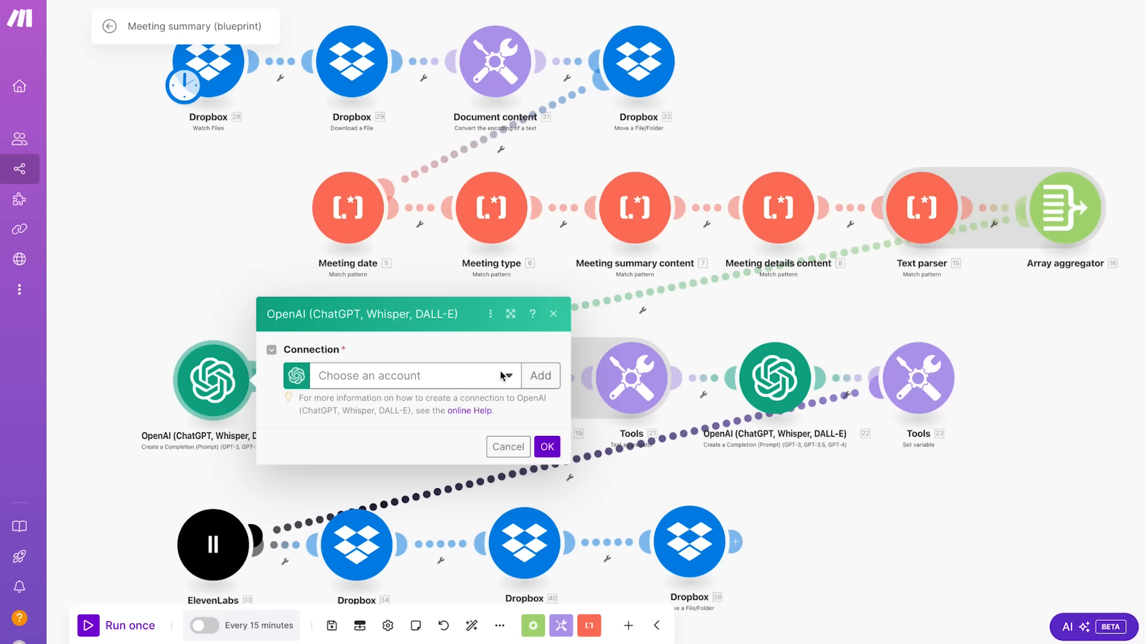
left_click(493, 377)
left_click(541, 375)
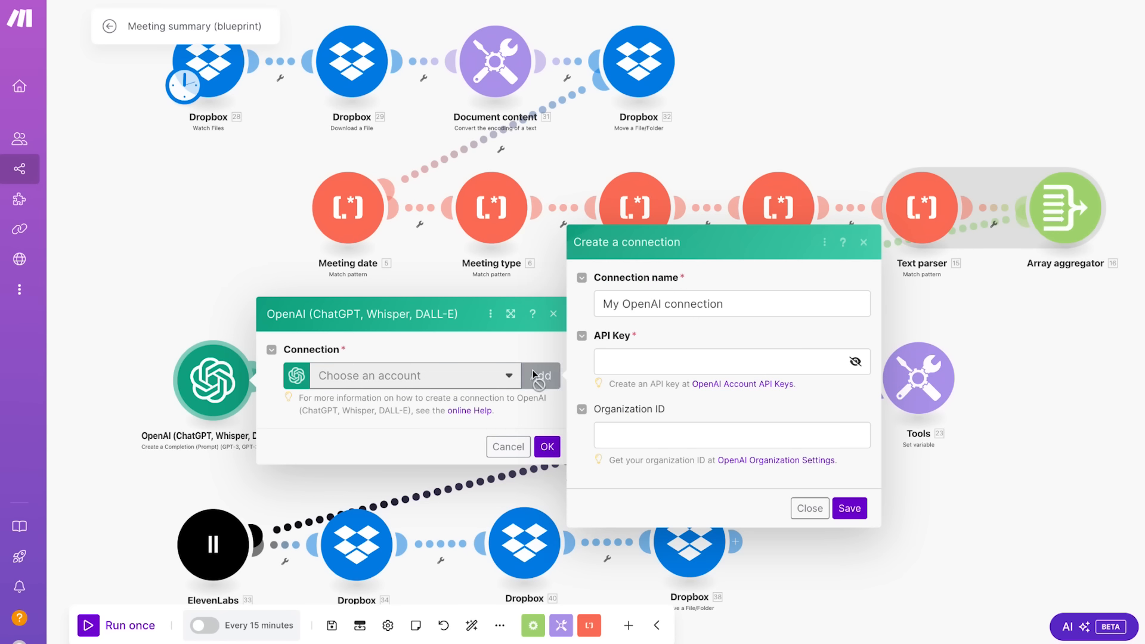
left_click(740, 303)
key("ctrl+a")
type("Fin")
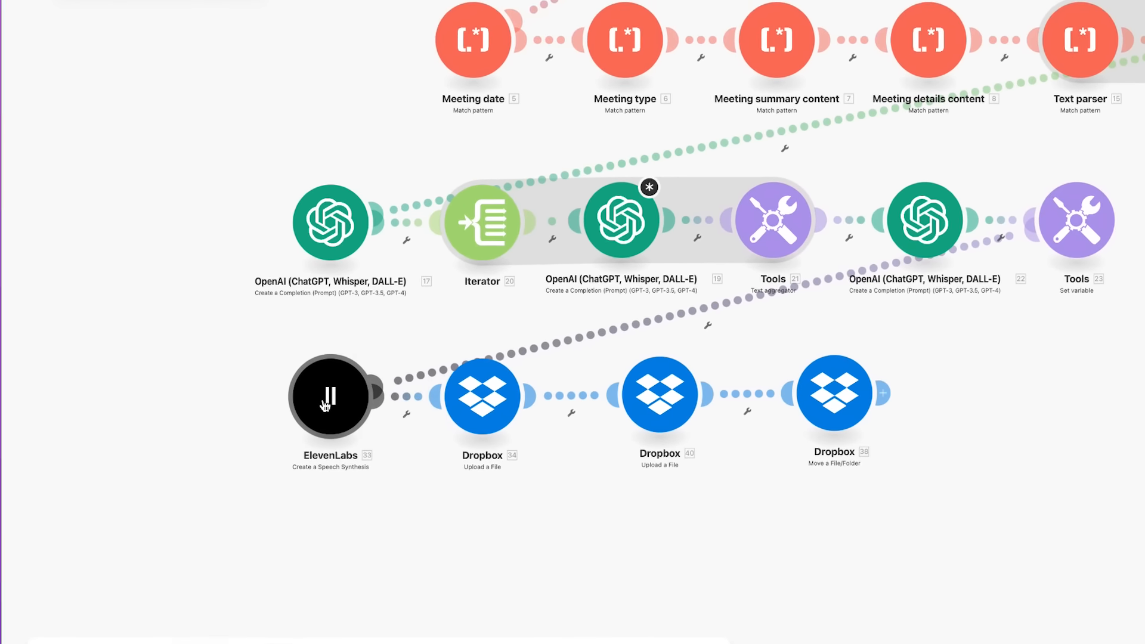
left_click(327, 396)
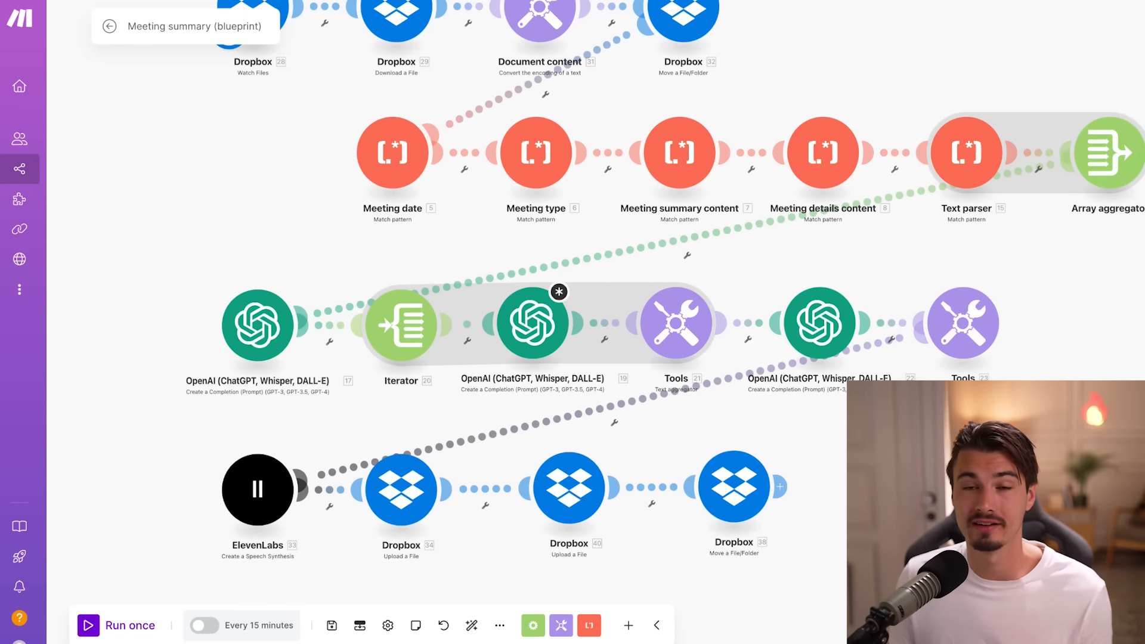
scroll(596, 322, "down", 2)
scroll(1024, 248, "down", 2)
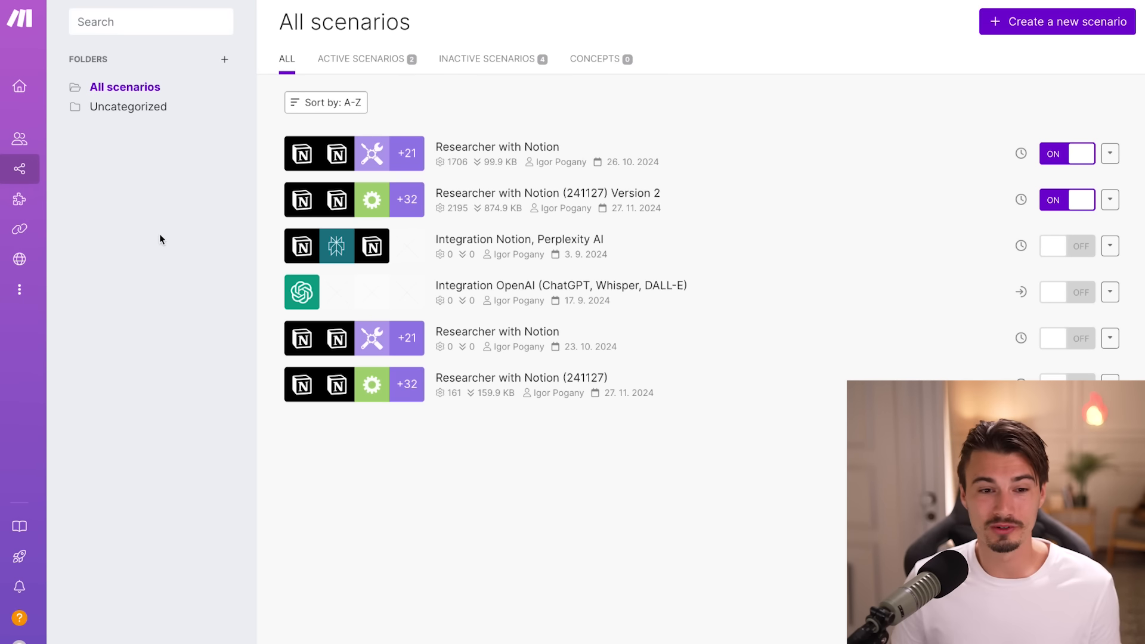
Step: Create a new scenario and import the file Meeting summary blueprint.json from the Desktop into it
left_click(1054, 24)
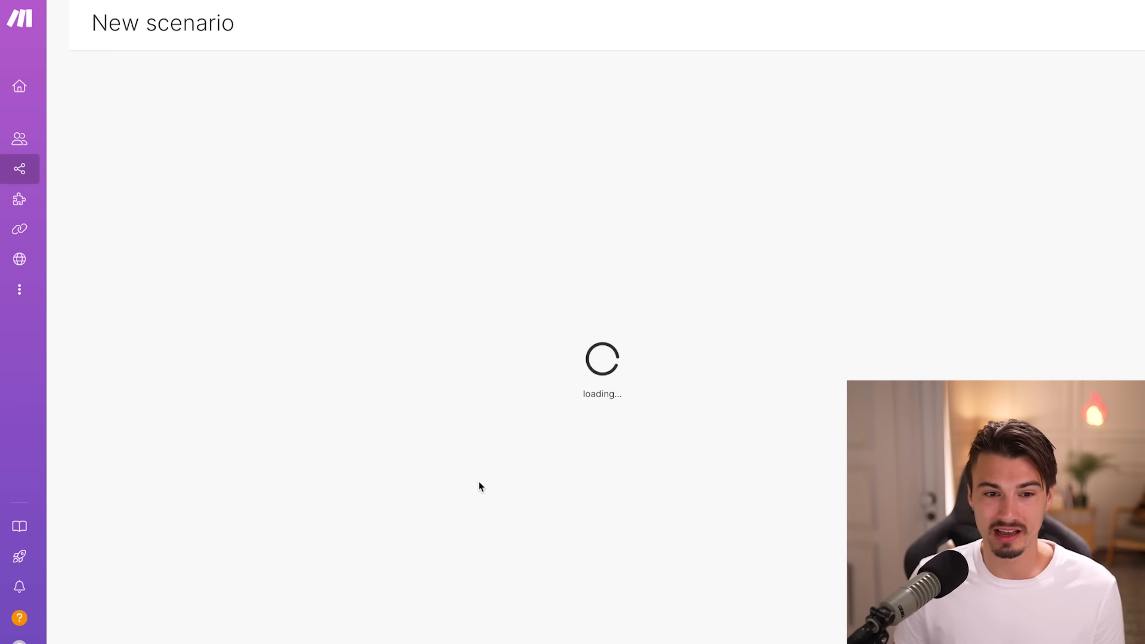
left_click(420, 349)
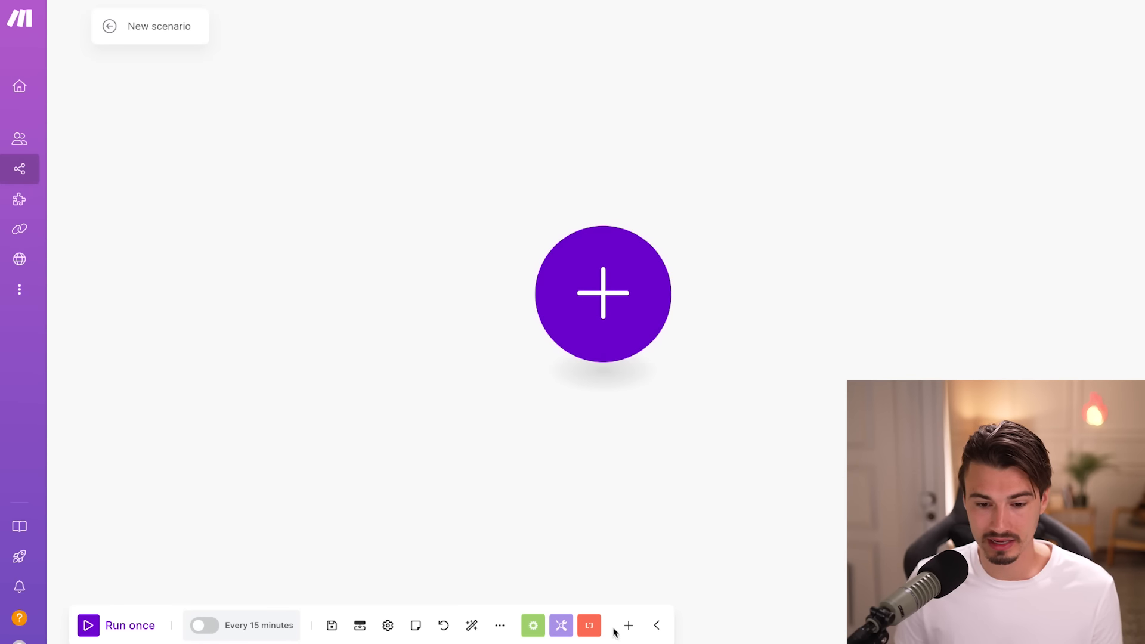
left_click(500, 626)
left_click(501, 626)
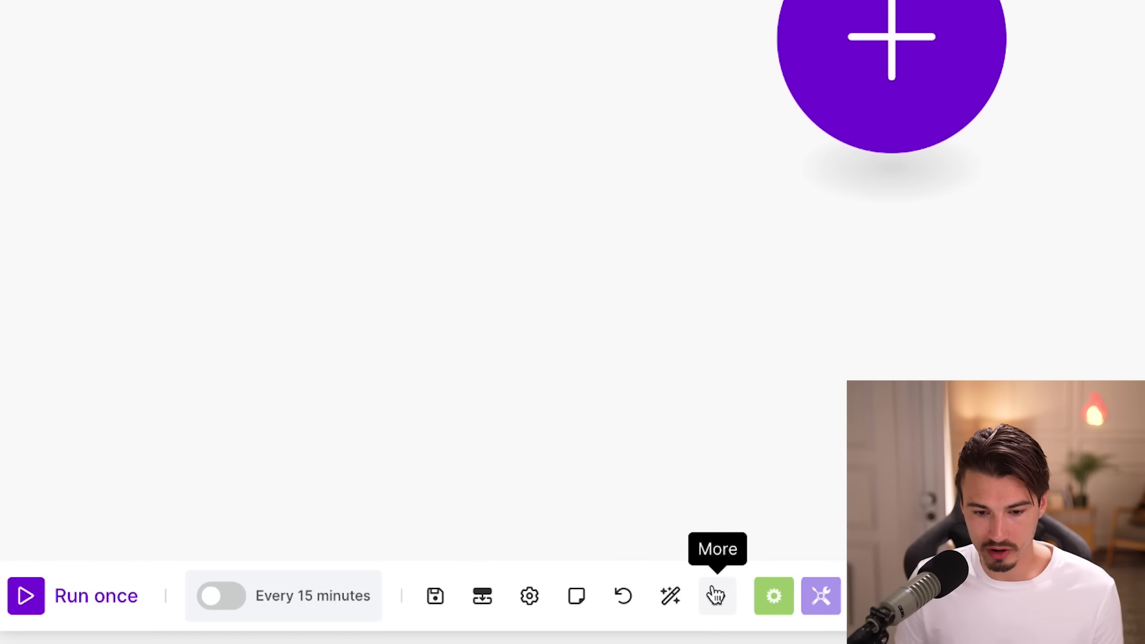
left_click(728, 615)
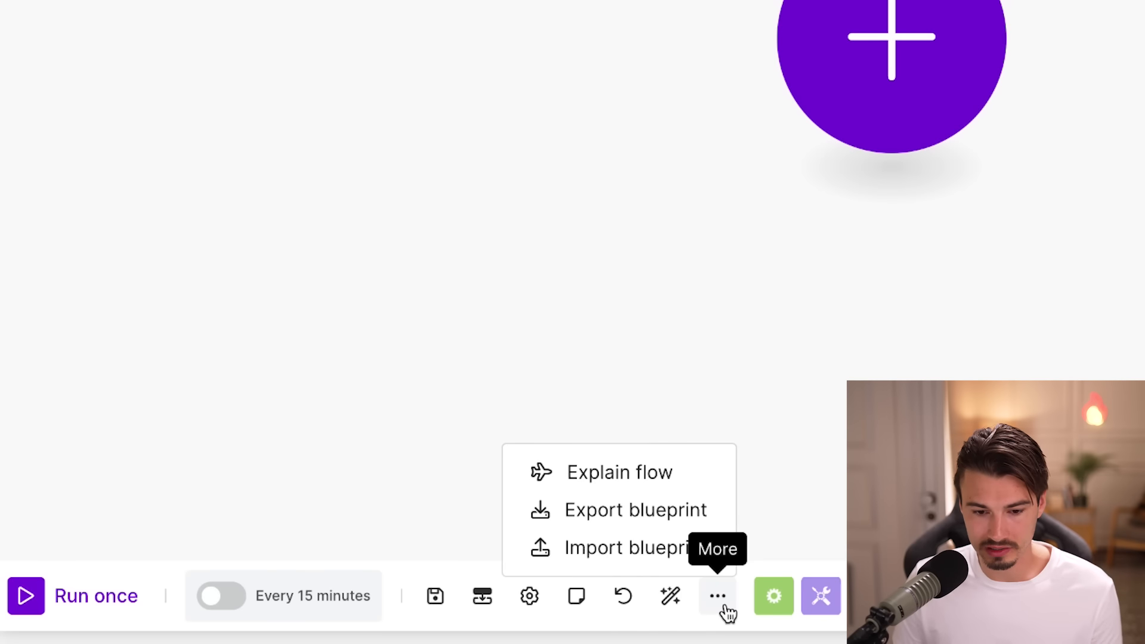
left_click(662, 546)
left_click(313, 348)
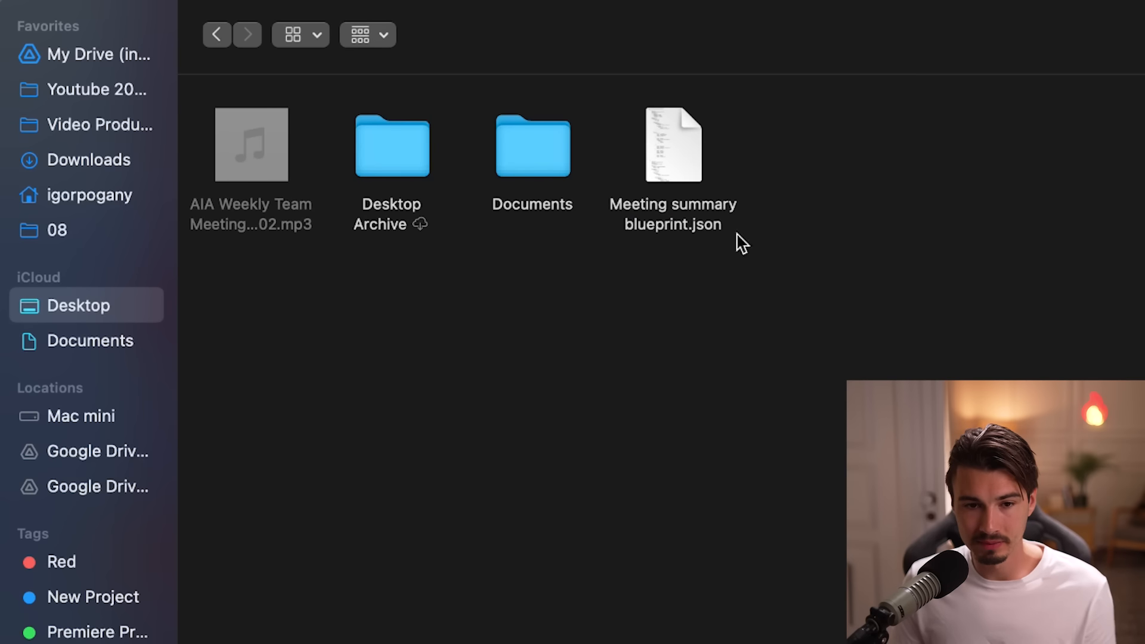
left_click(665, 138)
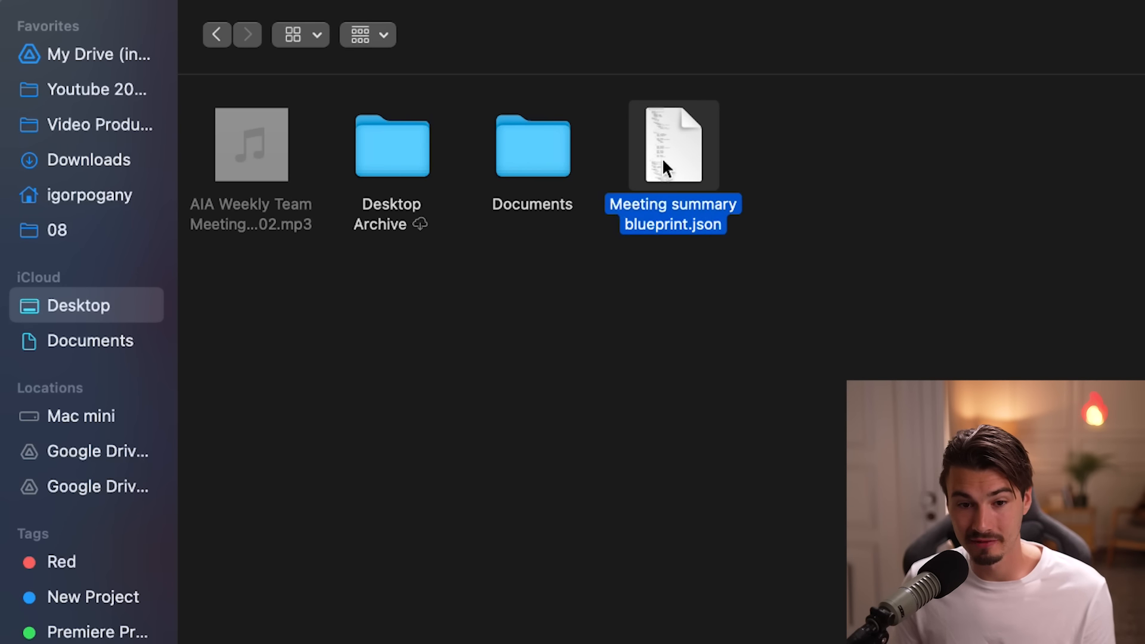
key("Return")
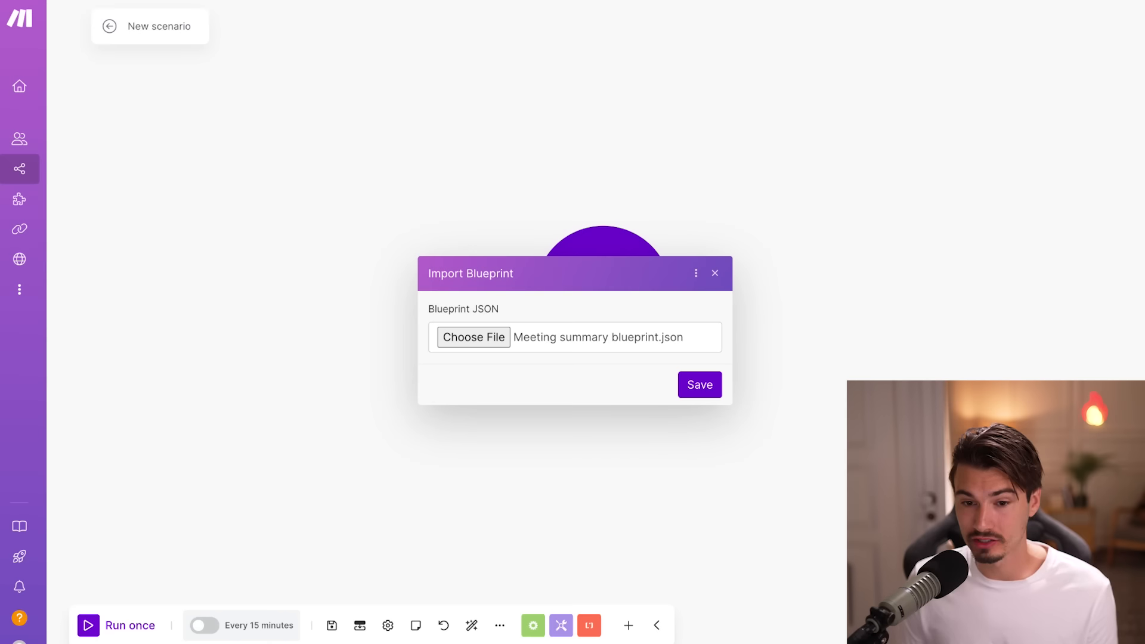
left_click(700, 396)
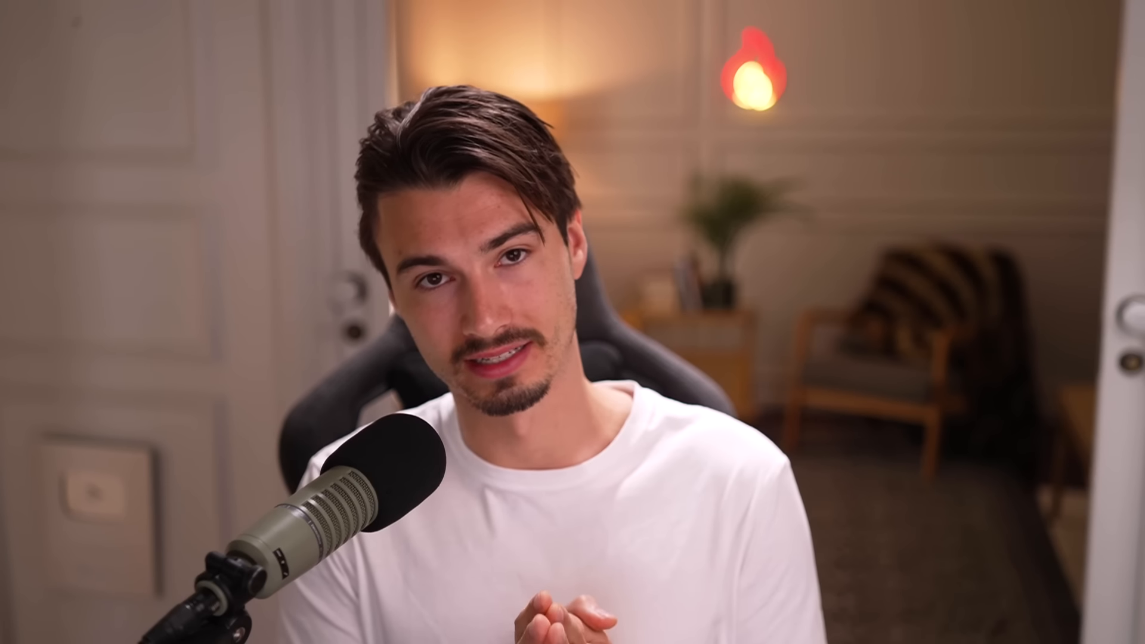
left_click(212, 93)
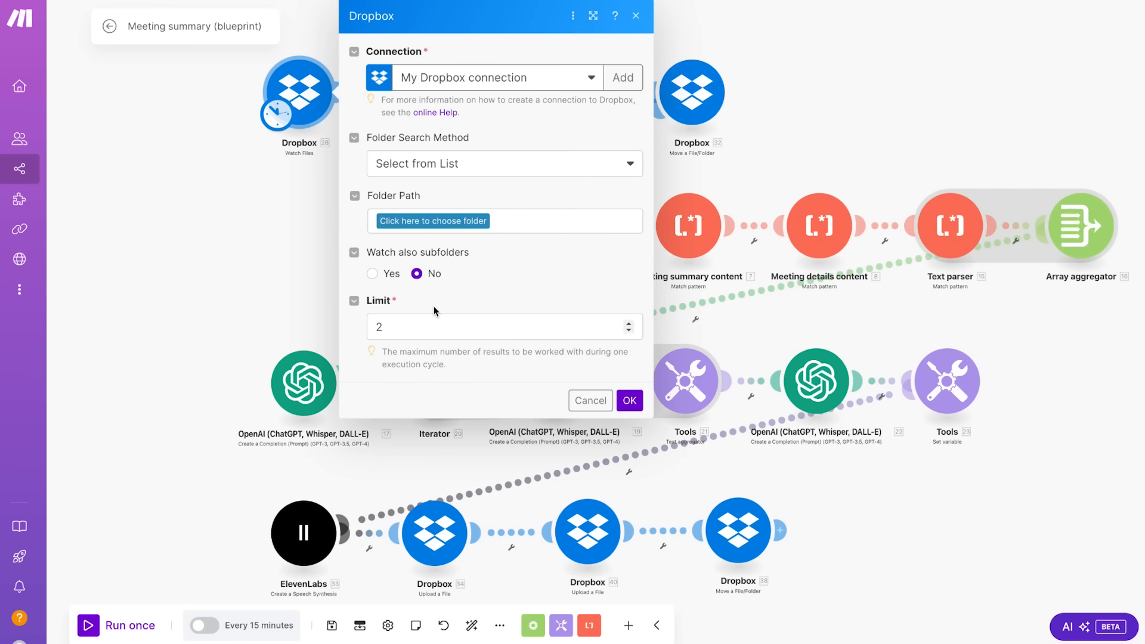
left_click(467, 222)
left_click(483, 263)
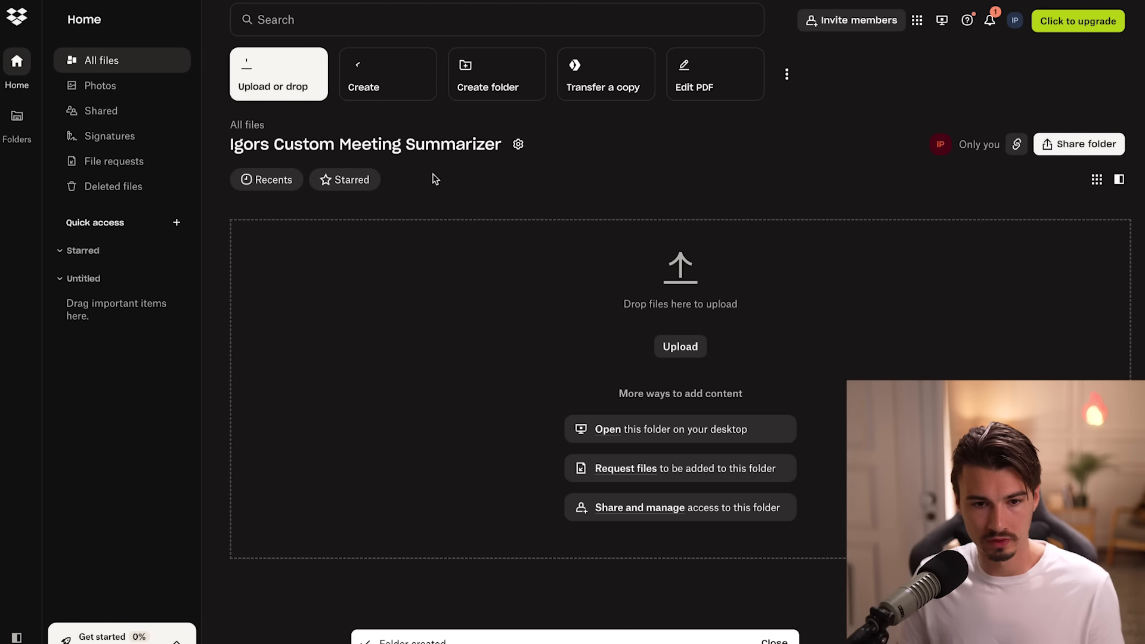
Step: In Dropbox, create a subfolder named ToDo inside the custom meeting summarizer folder and return to that parent folder
left_click(502, 72)
type("ToDOo")
key("BackSpace")
key("BackSpace")
type("o")
key("Return")
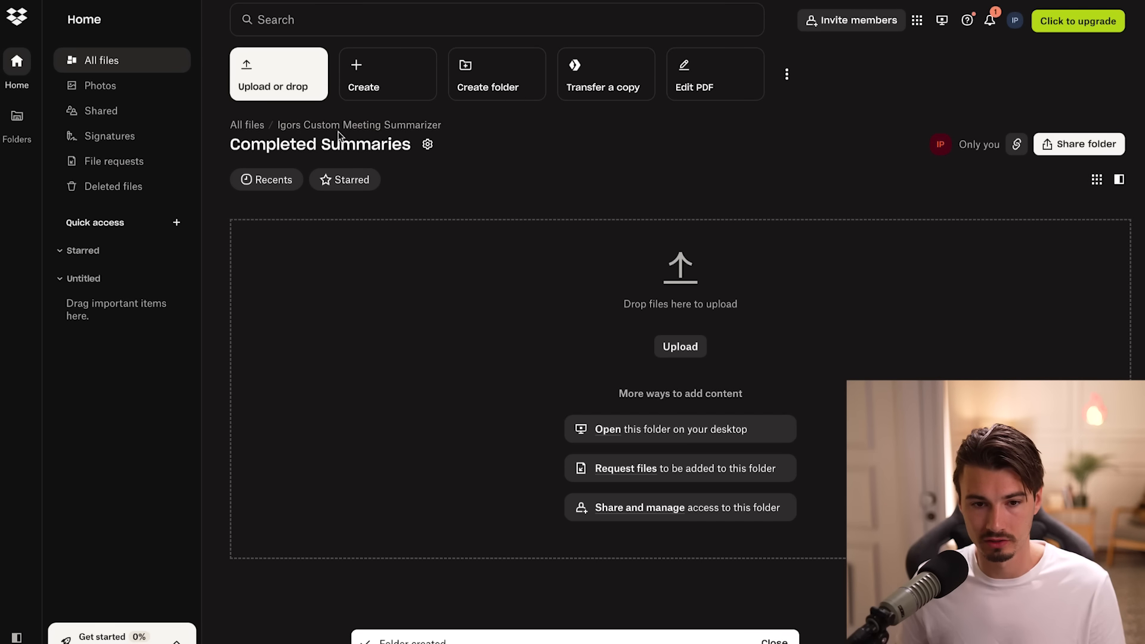
left_click(317, 126)
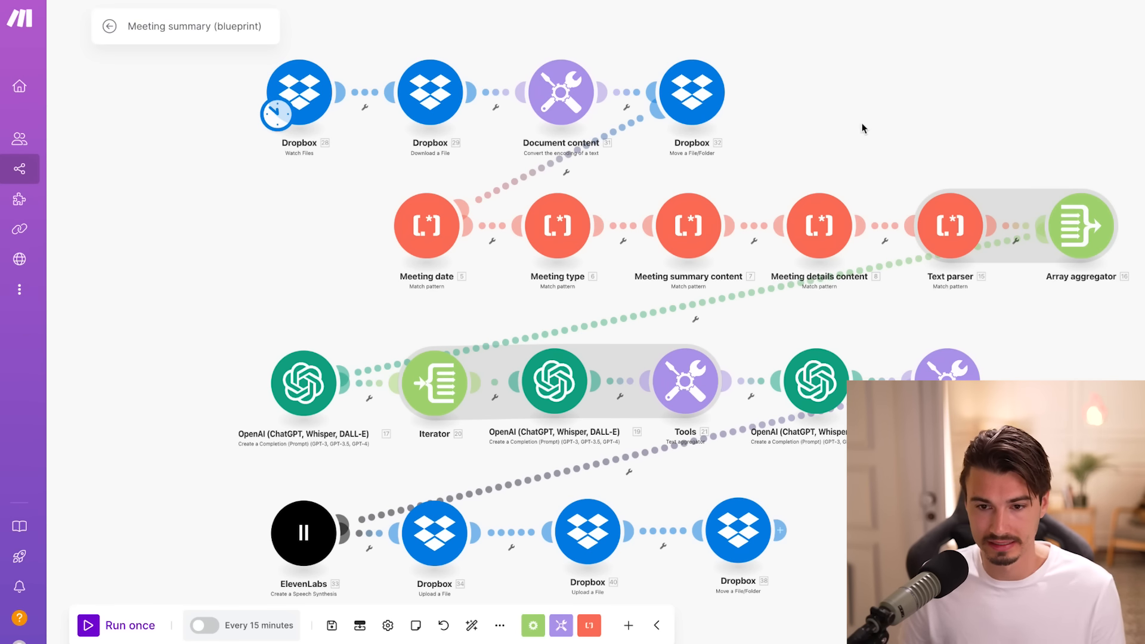
Step: In Make, create a Dropbox connection named My Dropbox connection for the Watch Files module
left_click(303, 96)
left_click(449, 89)
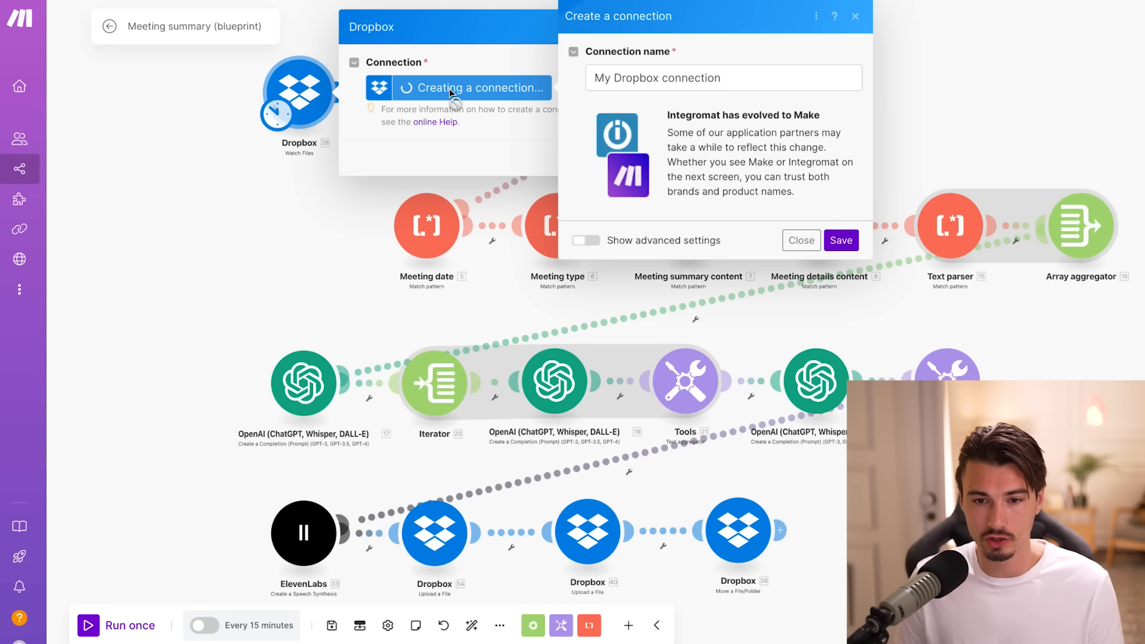
left_click(656, 80)
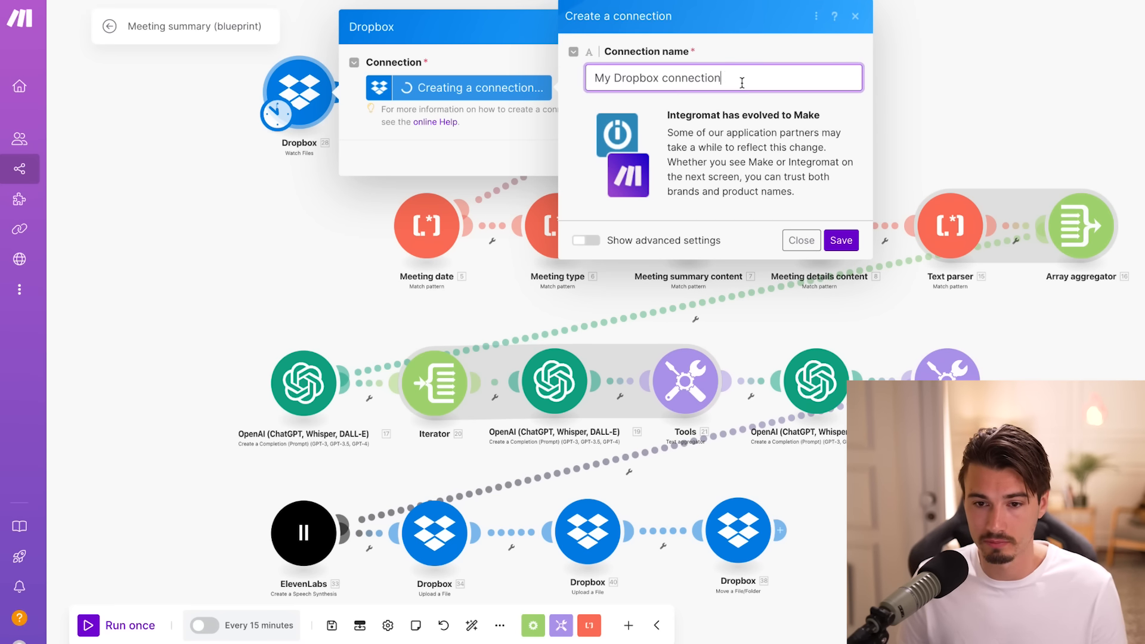
left_click(841, 239)
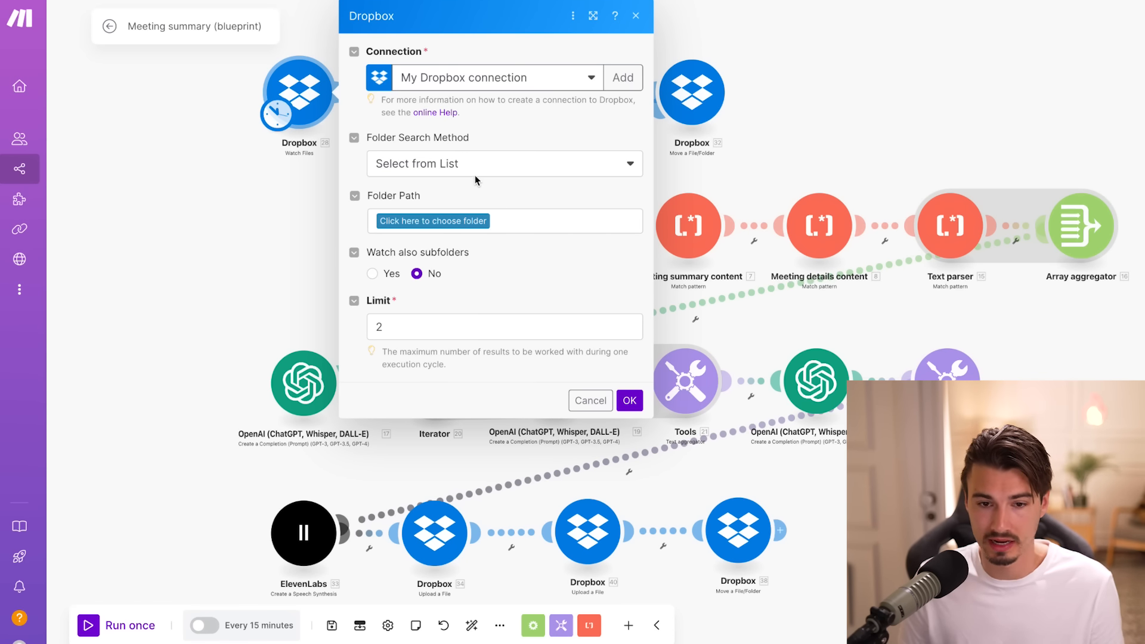
Step: Set the Watch Files folder path to the meeting summarizer's ToDo folder and start watching from now on
left_click(466, 220)
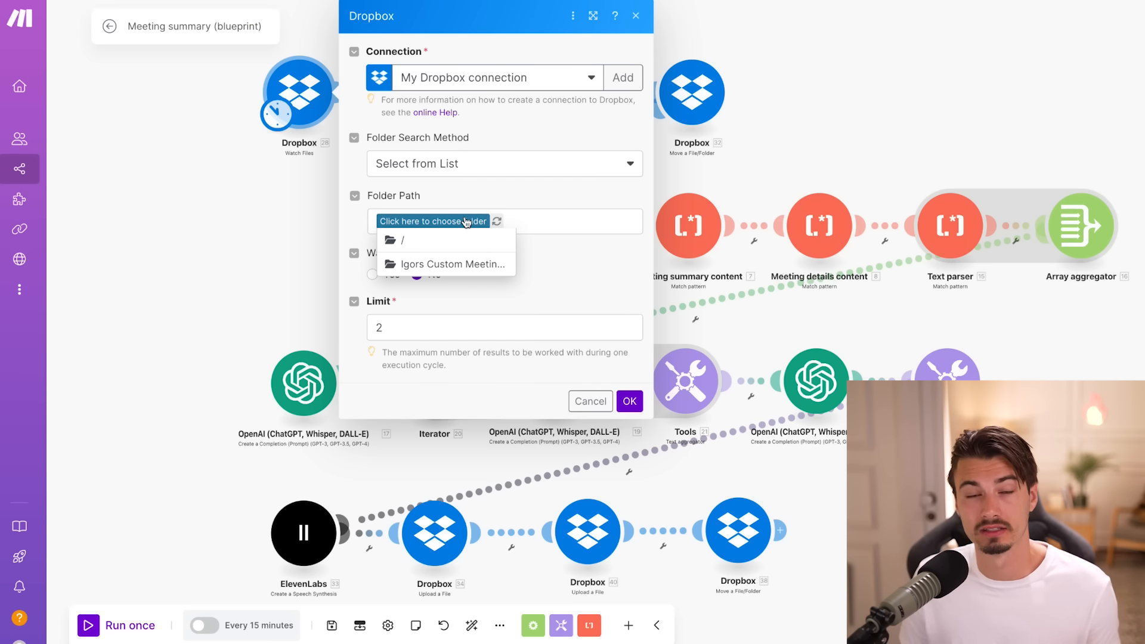
left_click(466, 265)
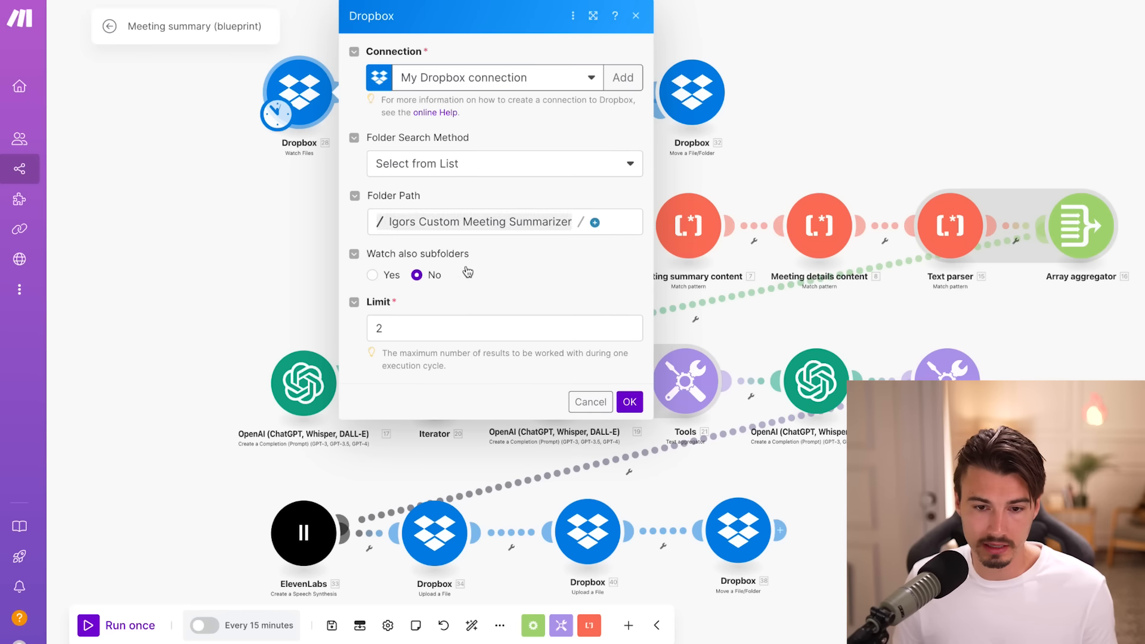
left_click(595, 224)
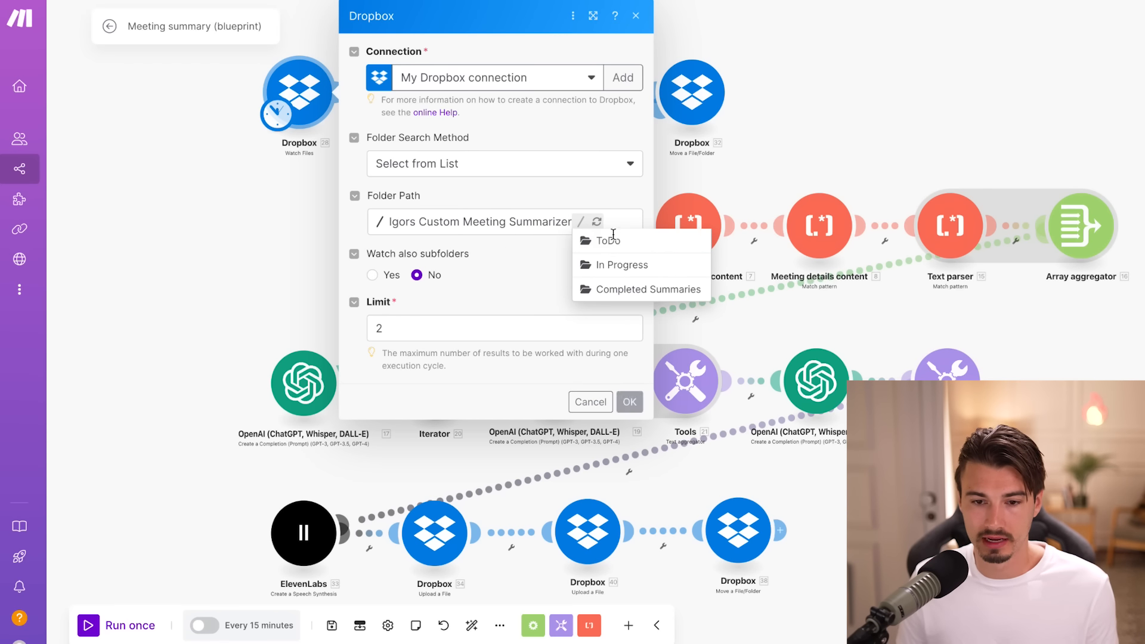
left_click(608, 242)
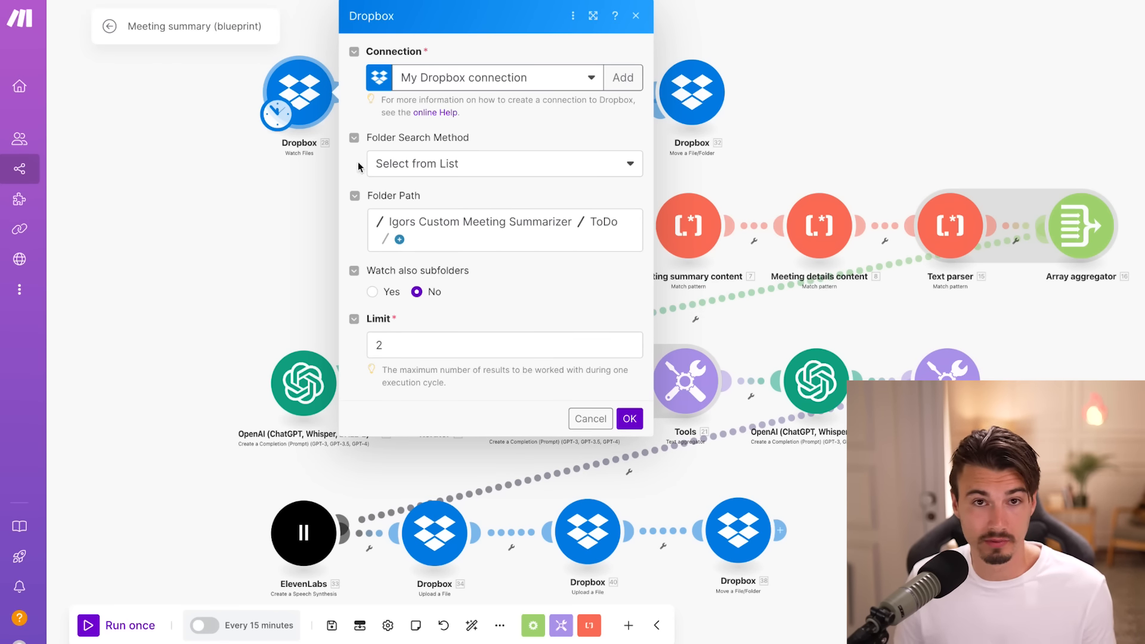
left_click(630, 419)
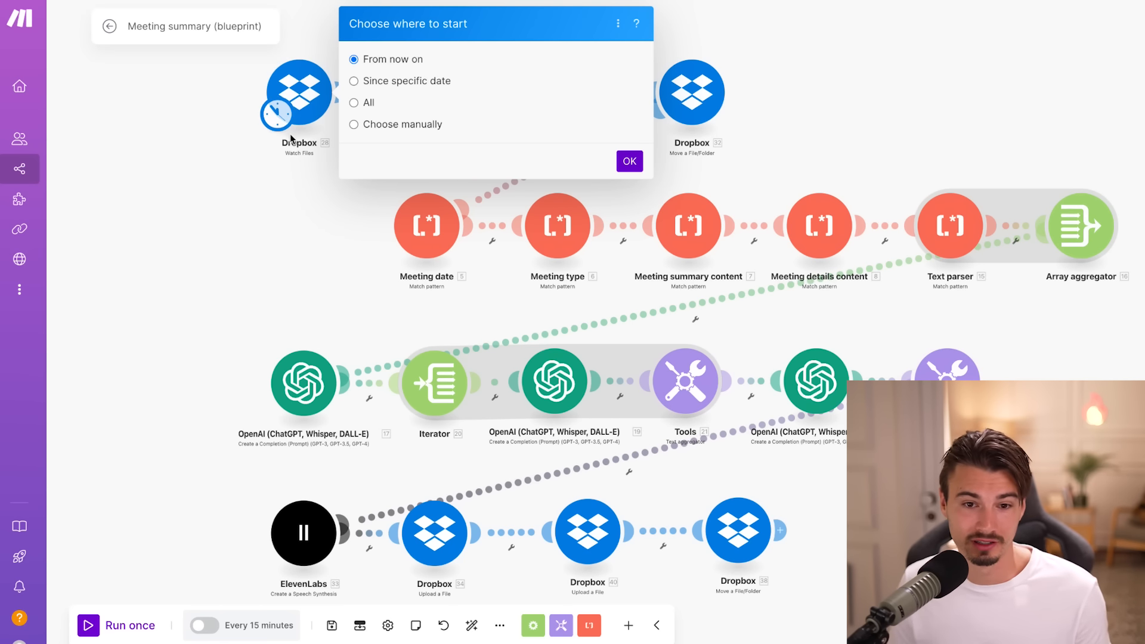
left_click(629, 161)
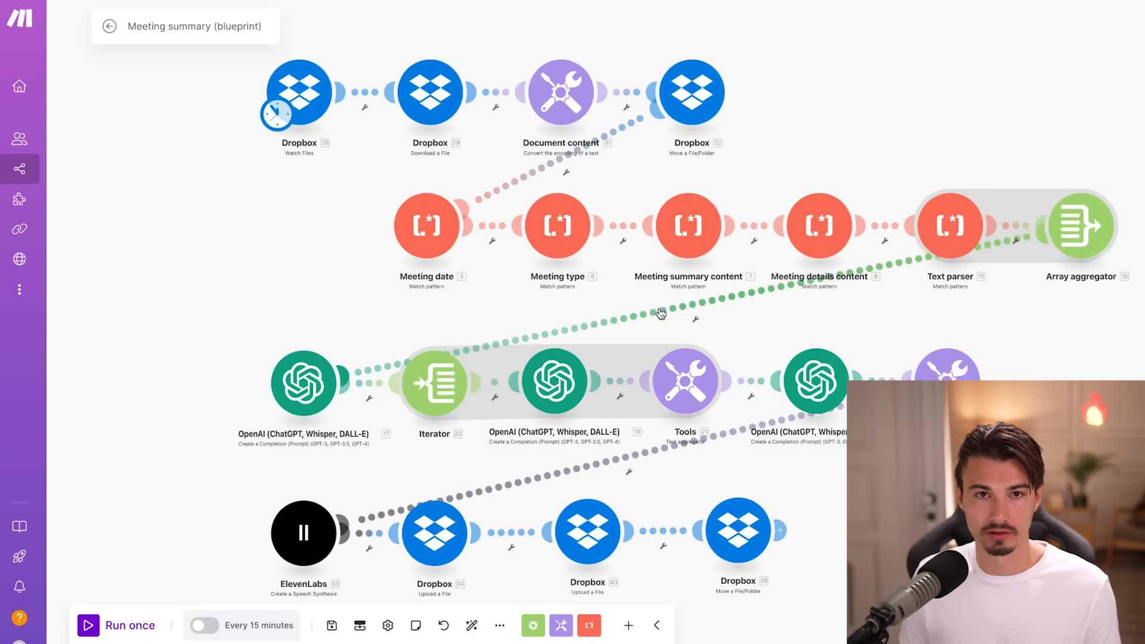
Step: Assign My Dropbox connection to the Download a File module, updating the connection permissions, and save the module
left_click(430, 93)
left_click(659, 89)
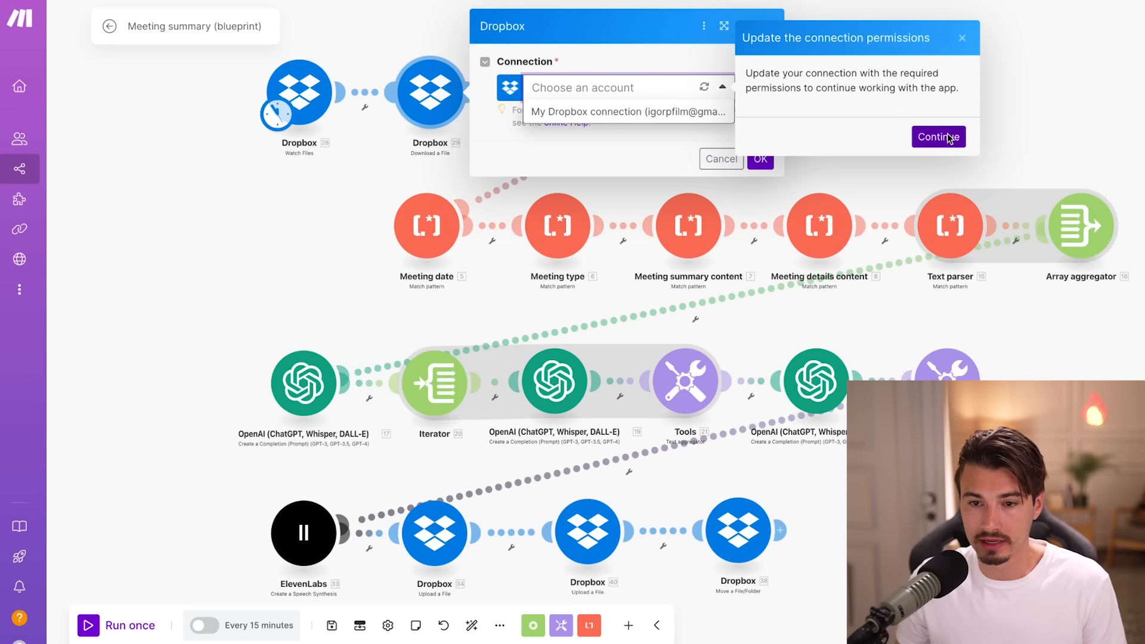
left_click(938, 136)
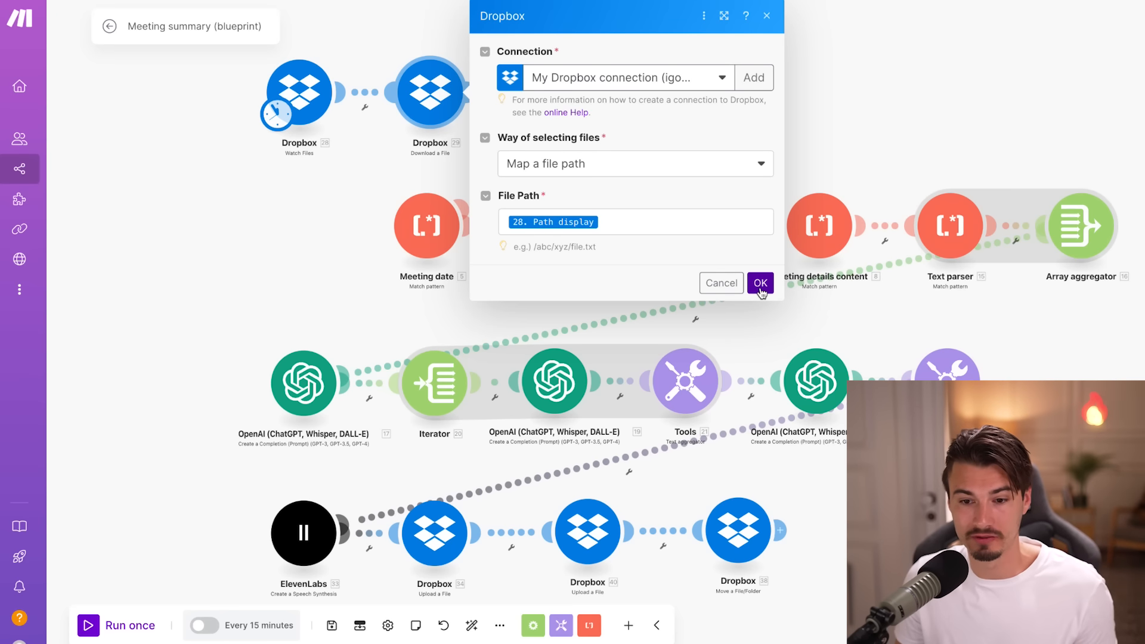
left_click(760, 283)
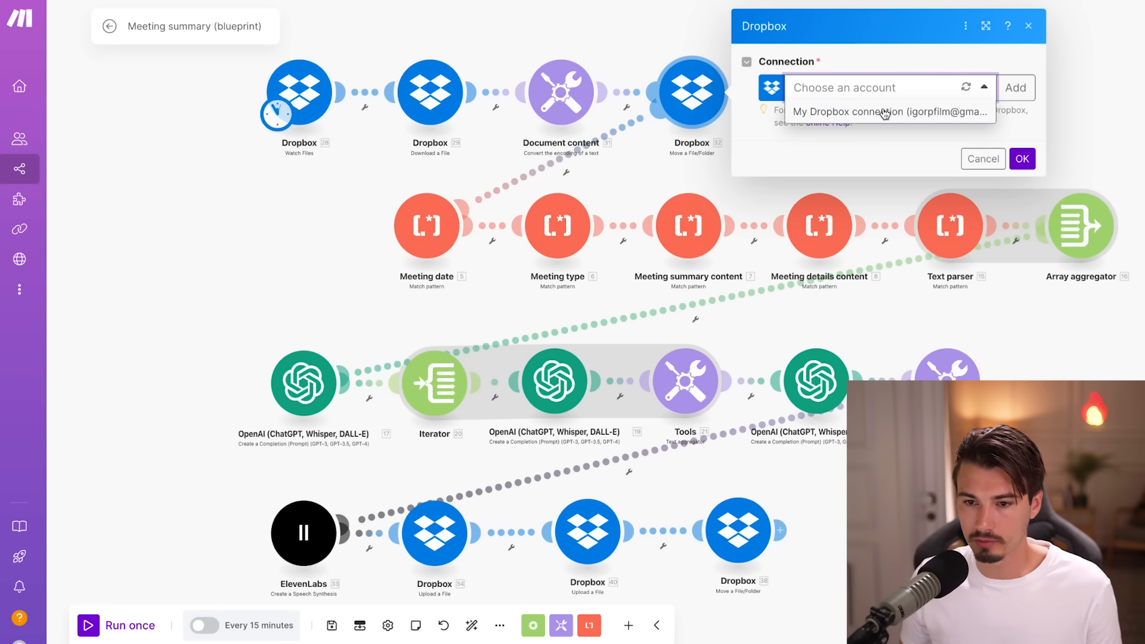
Step: Assign My Dropbox connection to the first Move a File/Folder module and choose the meeting summarizer's In Progress folder as its destination
left_click(884, 114)
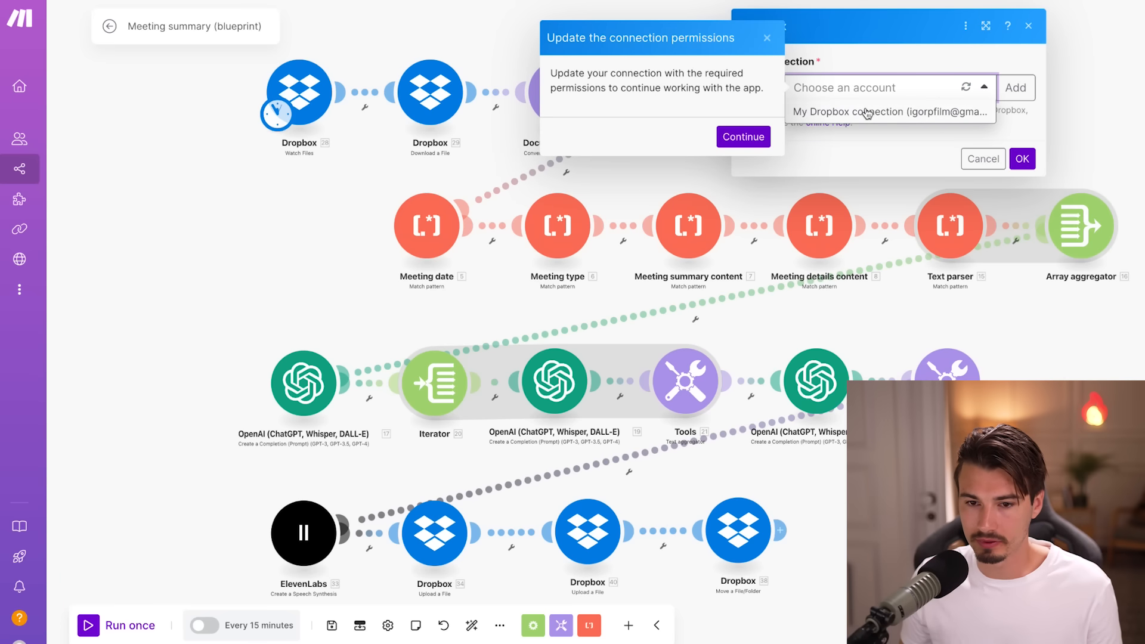
left_click(743, 135)
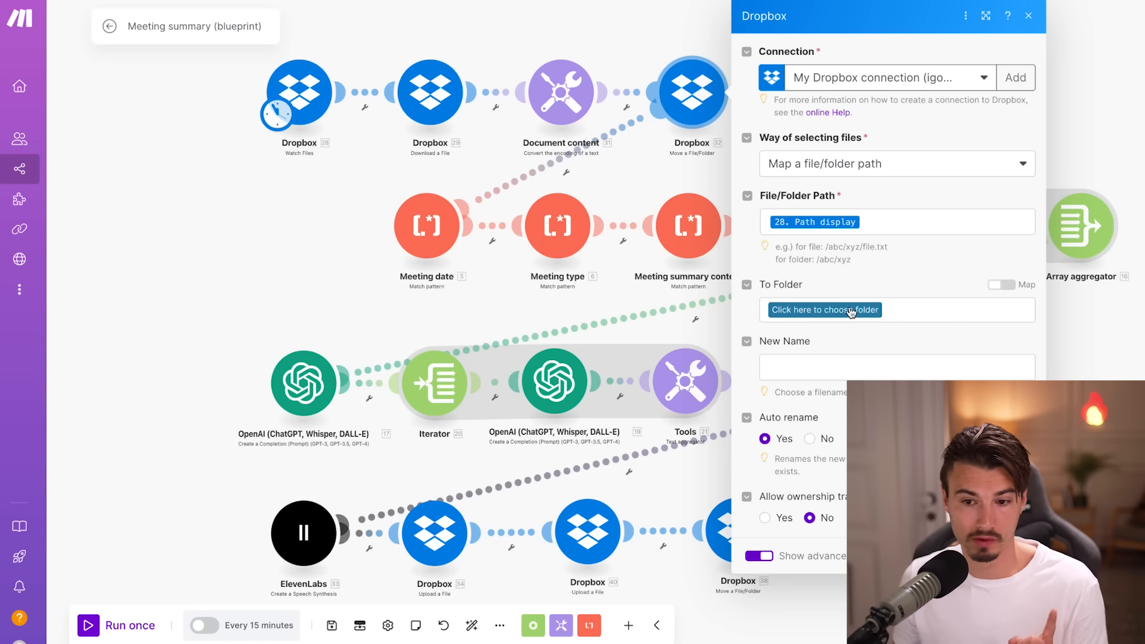
left_click(851, 311)
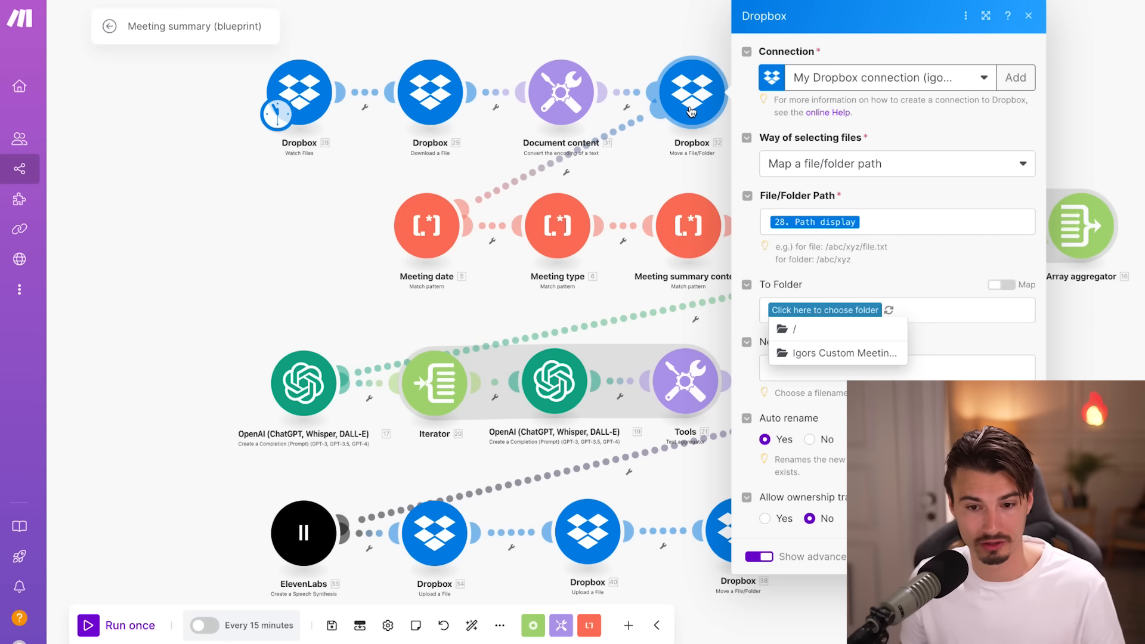
left_click(832, 353)
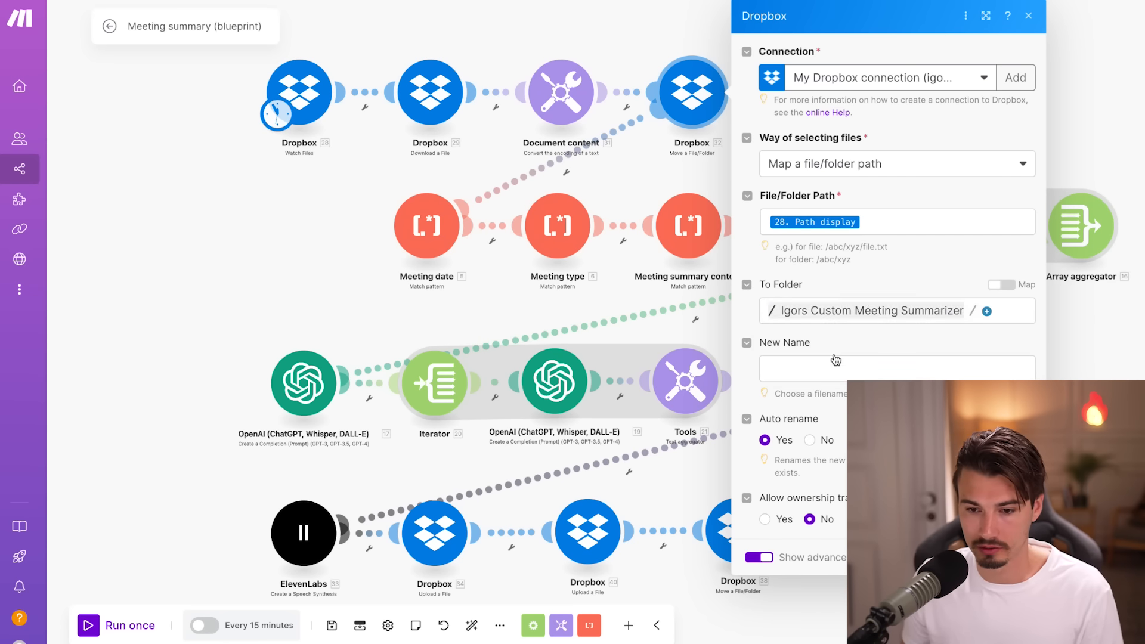
left_click(980, 311)
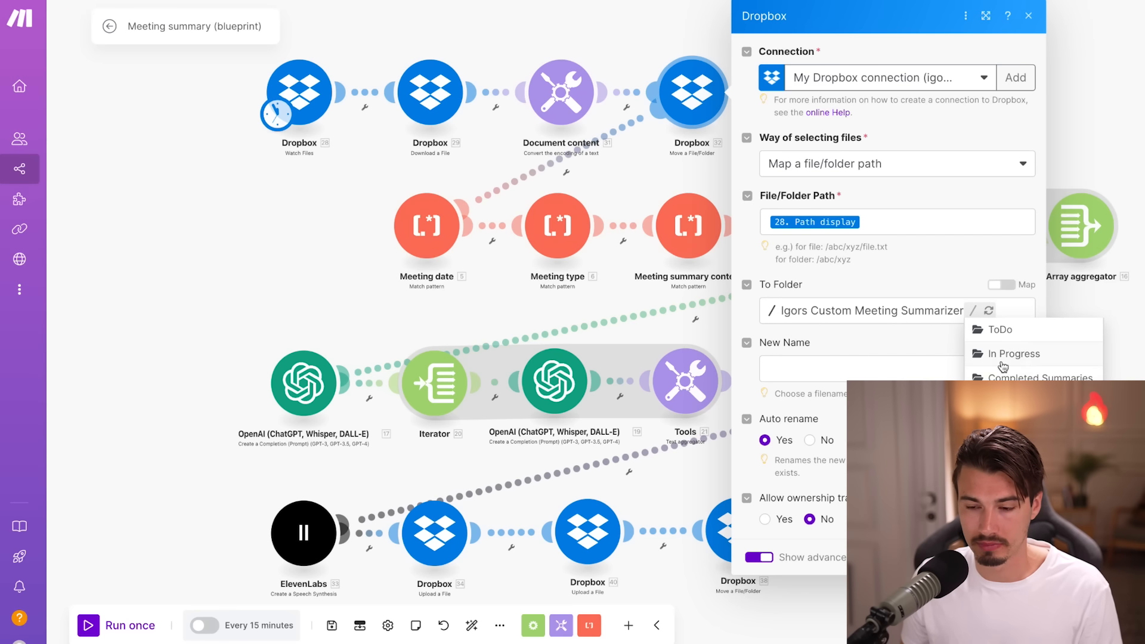
left_click(1021, 356)
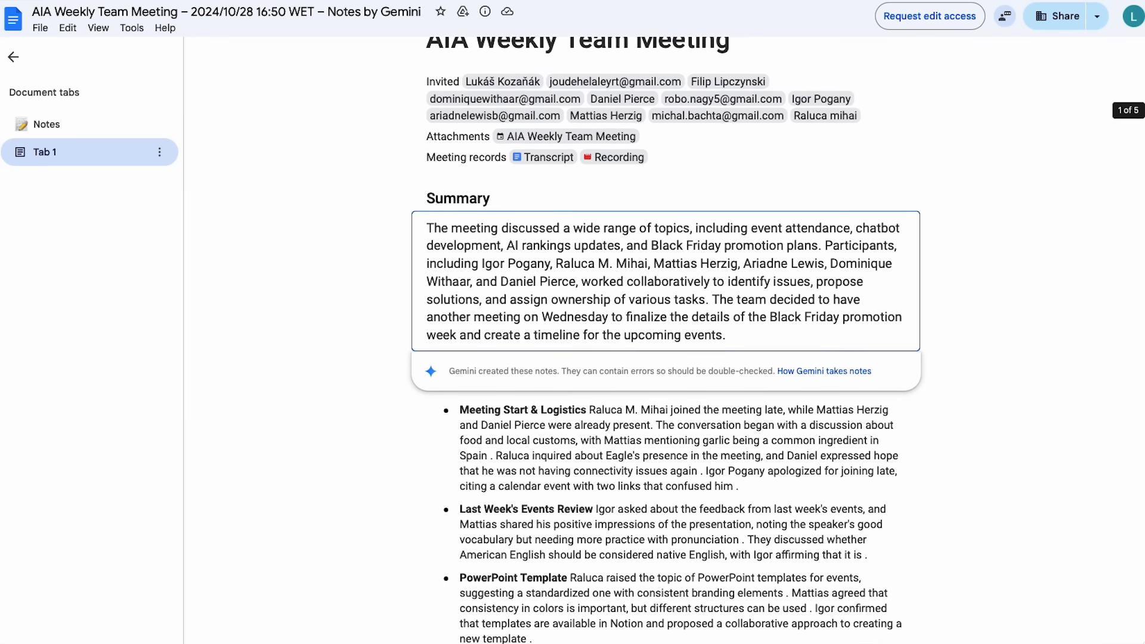
Step: Examine the Gemini meeting notes, the document's file options and the match patterns in the Text parser modules
scroll(665, 340, "down", 3)
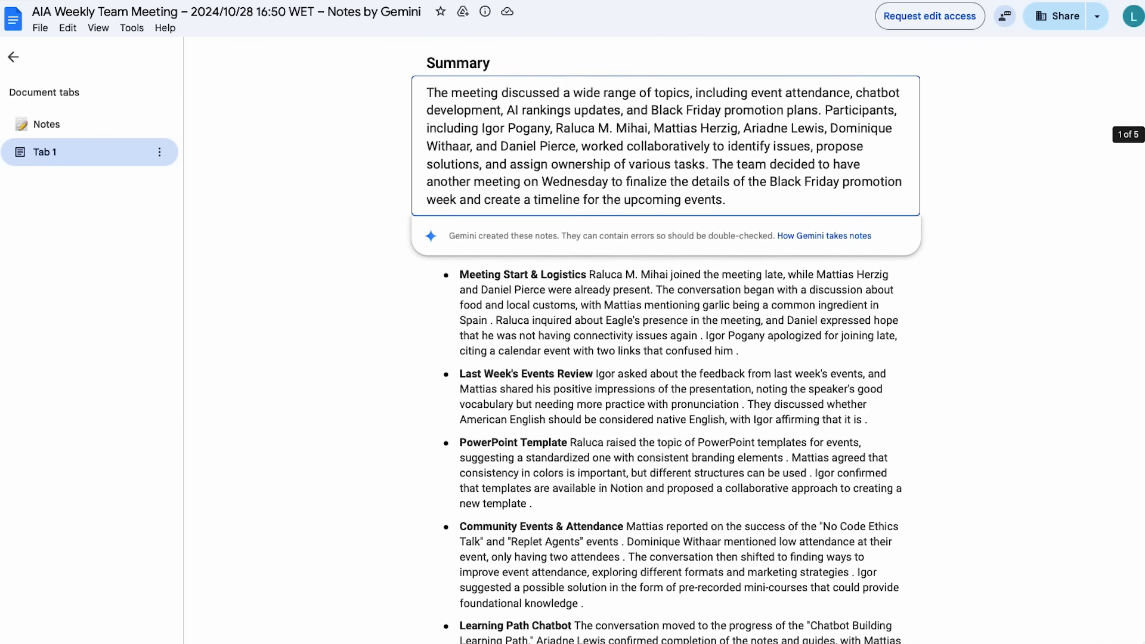
left_click_drag(725, 172, 426, 62)
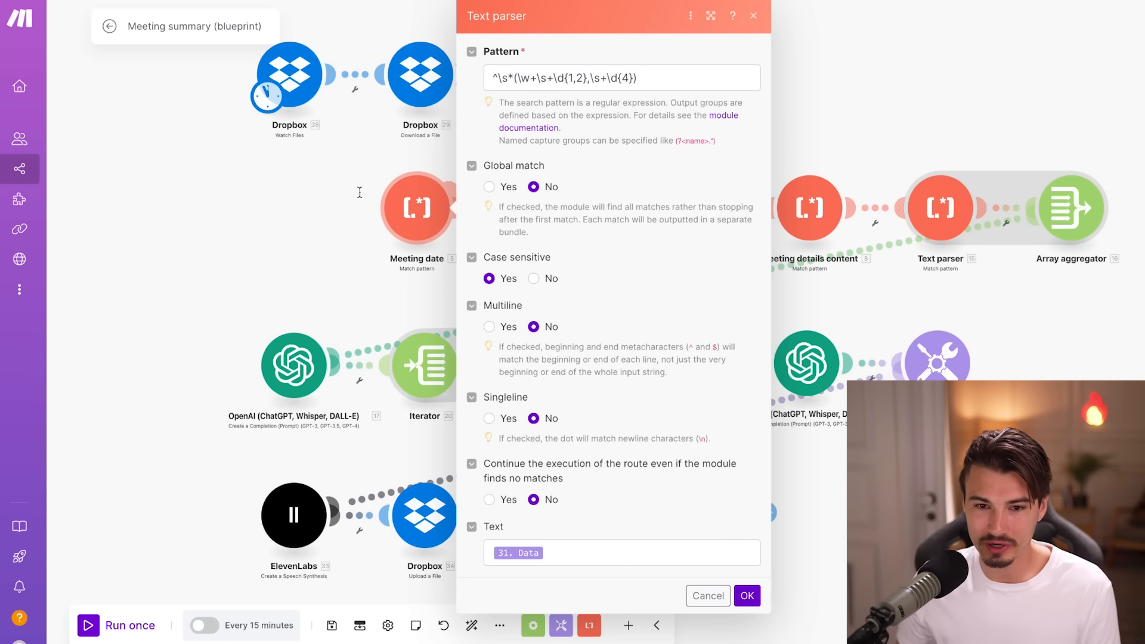
left_click(310, 222)
left_click(554, 216)
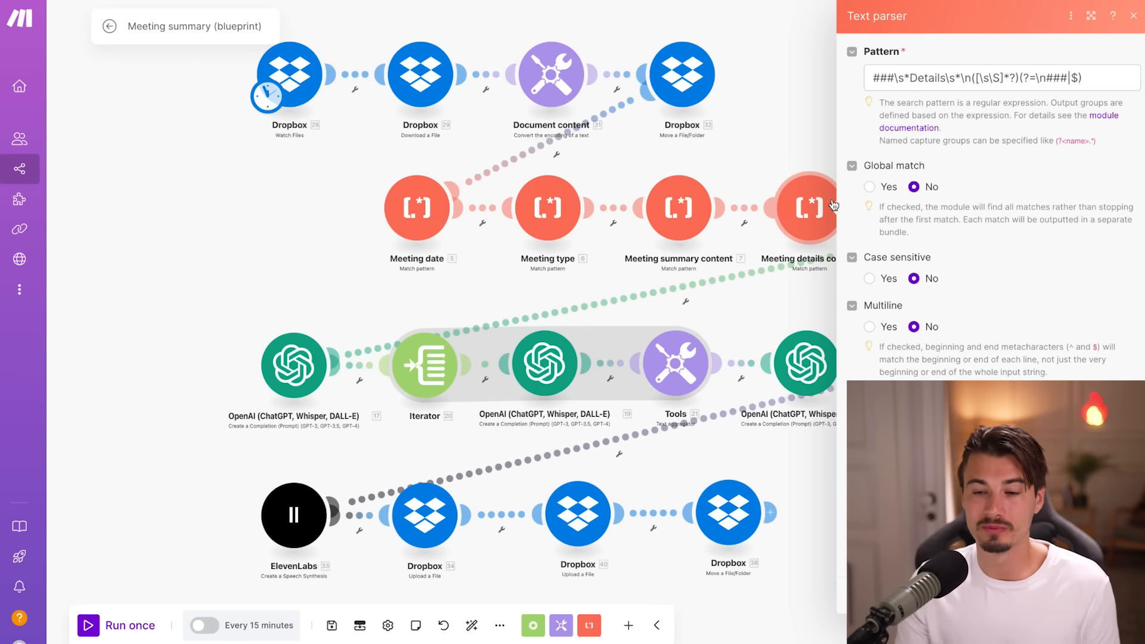
key("Escape")
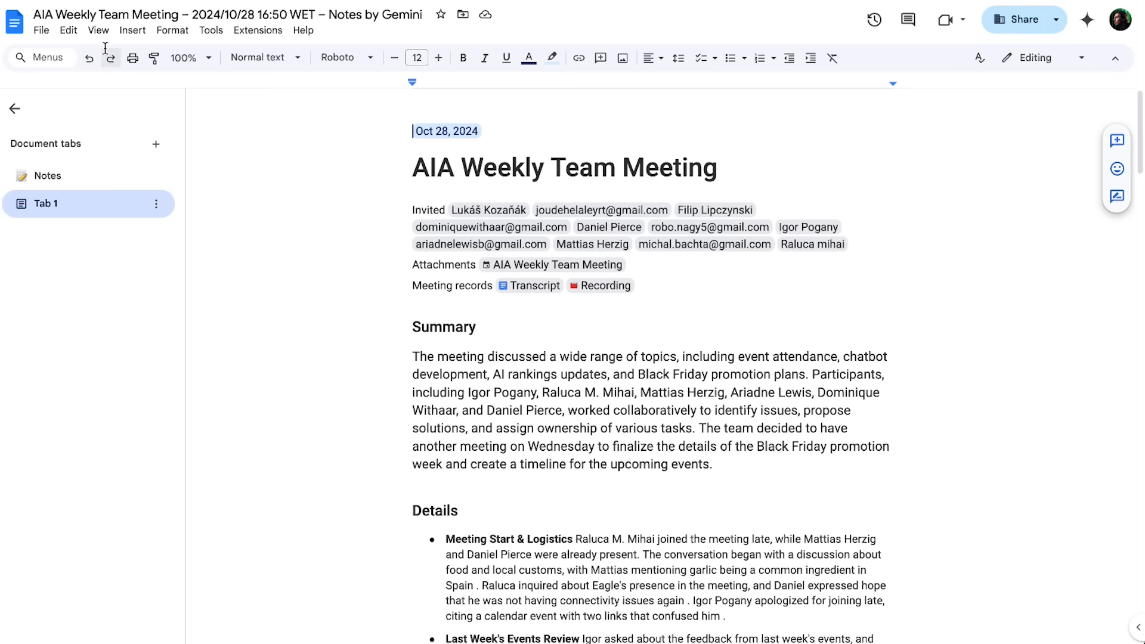
left_click(46, 33)
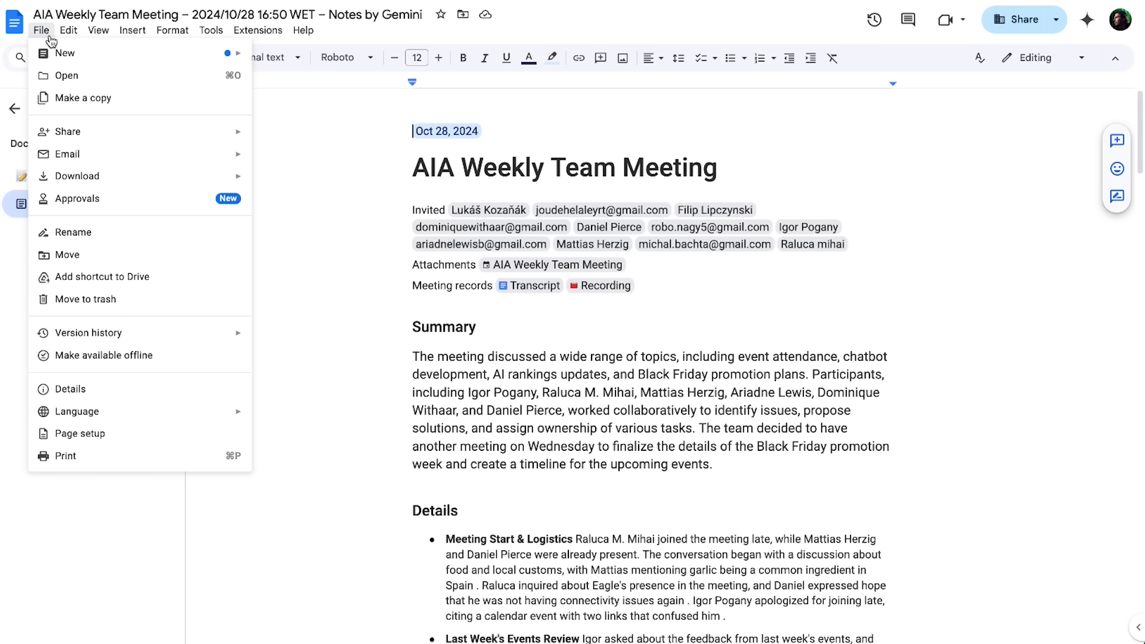
mouse_move(103, 181)
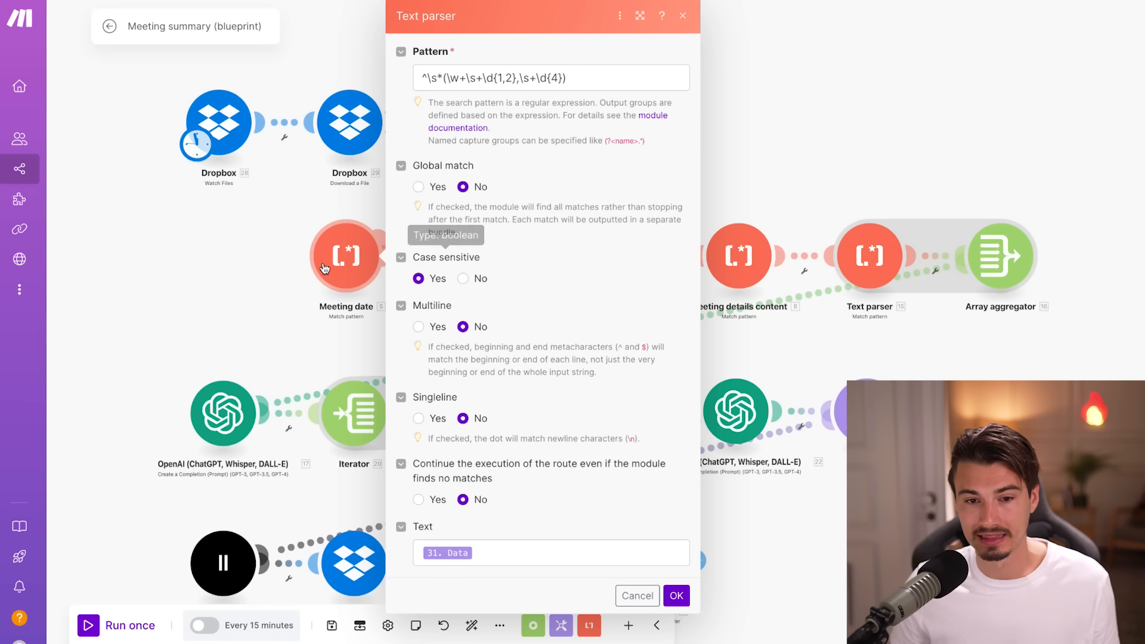
left_click(485, 237)
left_click(452, 315)
left_click(617, 258)
left_click(634, 212)
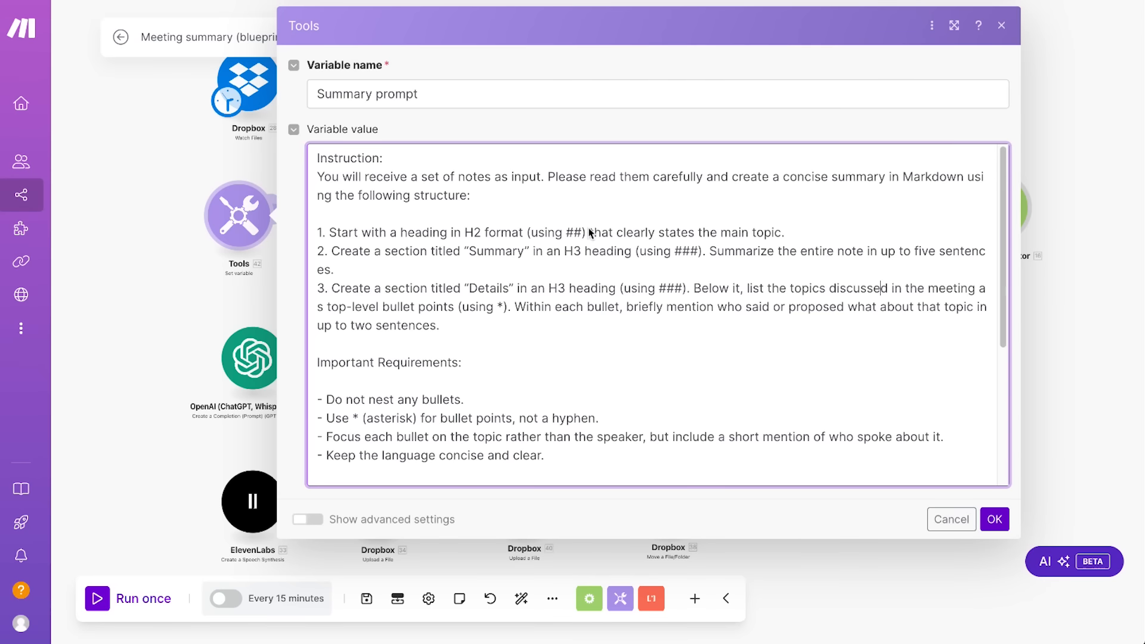
Step: Read the Summary prompt variable in the Tools module, including its instructions, requirements and example output structure
scroll(605, 235, "down", 4)
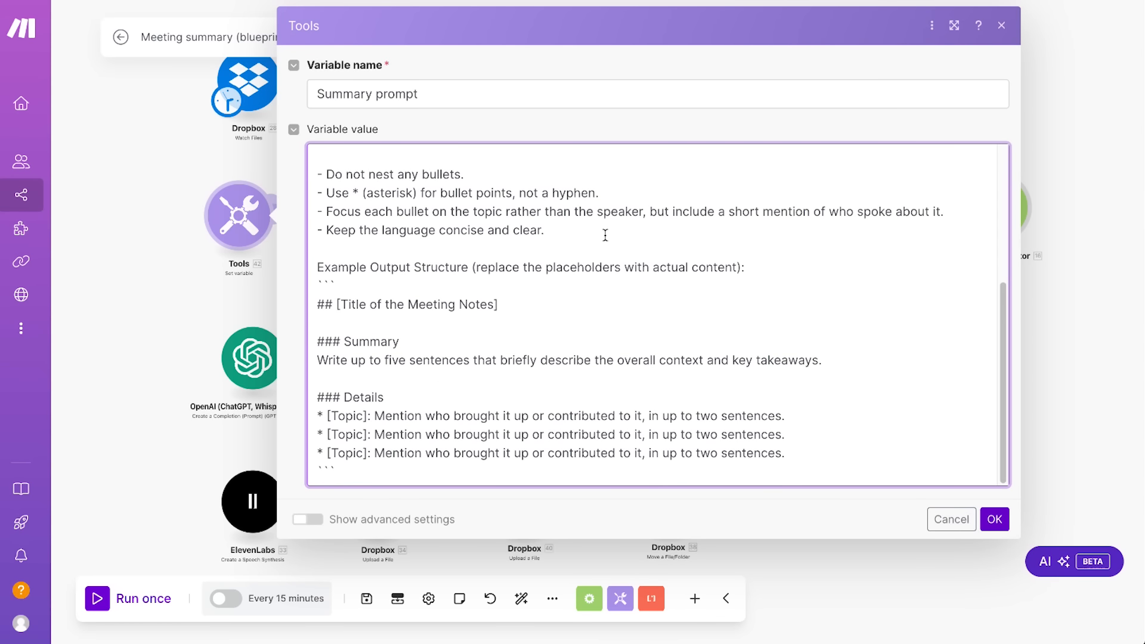
scroll(605, 235, "up", 4)
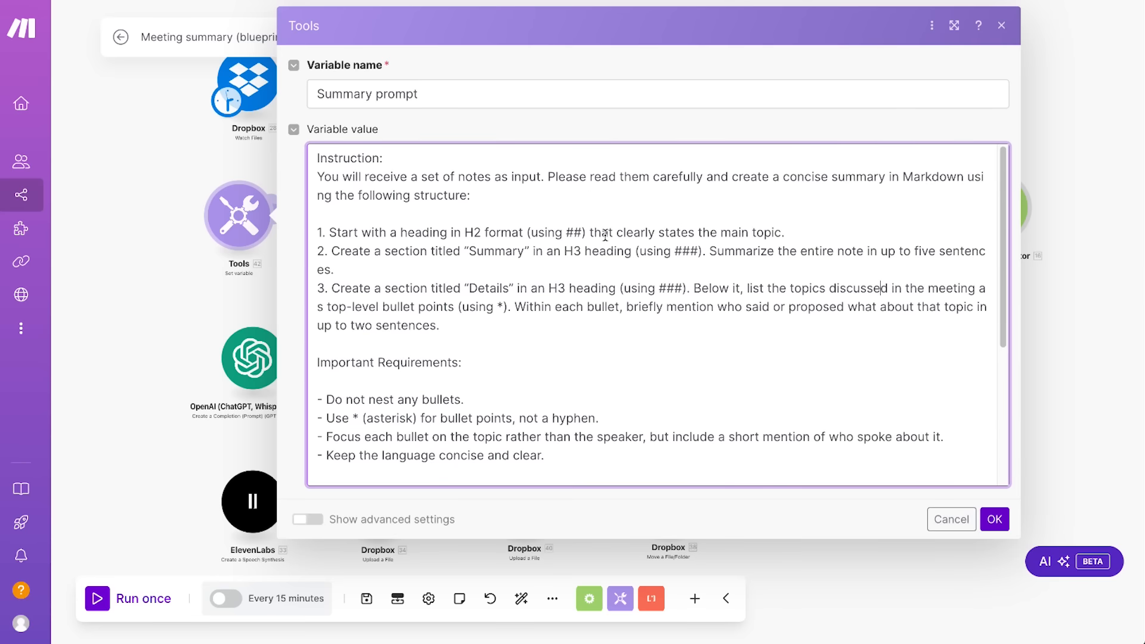
left_click(569, 233)
key("ctrl+a")
left_click(616, 179)
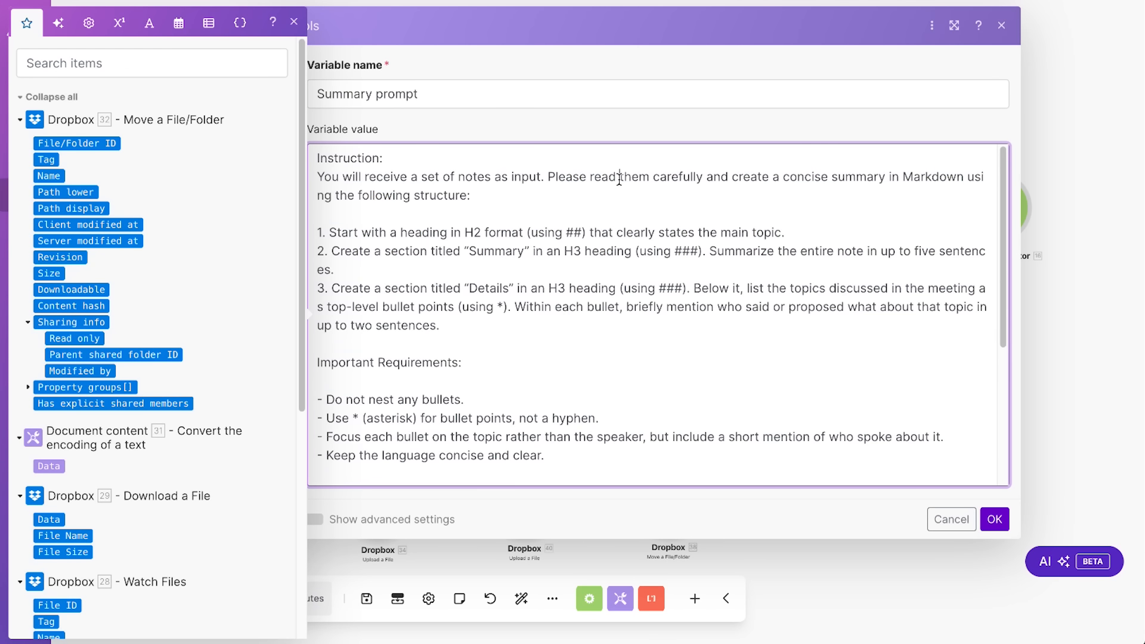
left_click(621, 128)
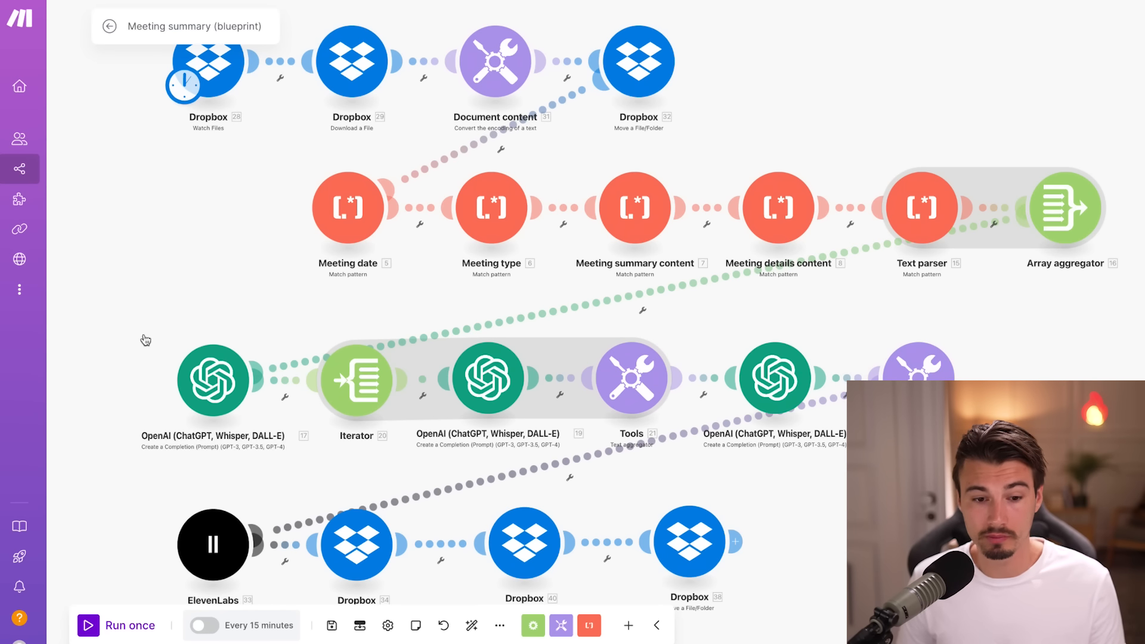
Step: Start a new connection for the first OpenAI module in the third row and name it Fine Tuned Model
left_click(200, 391)
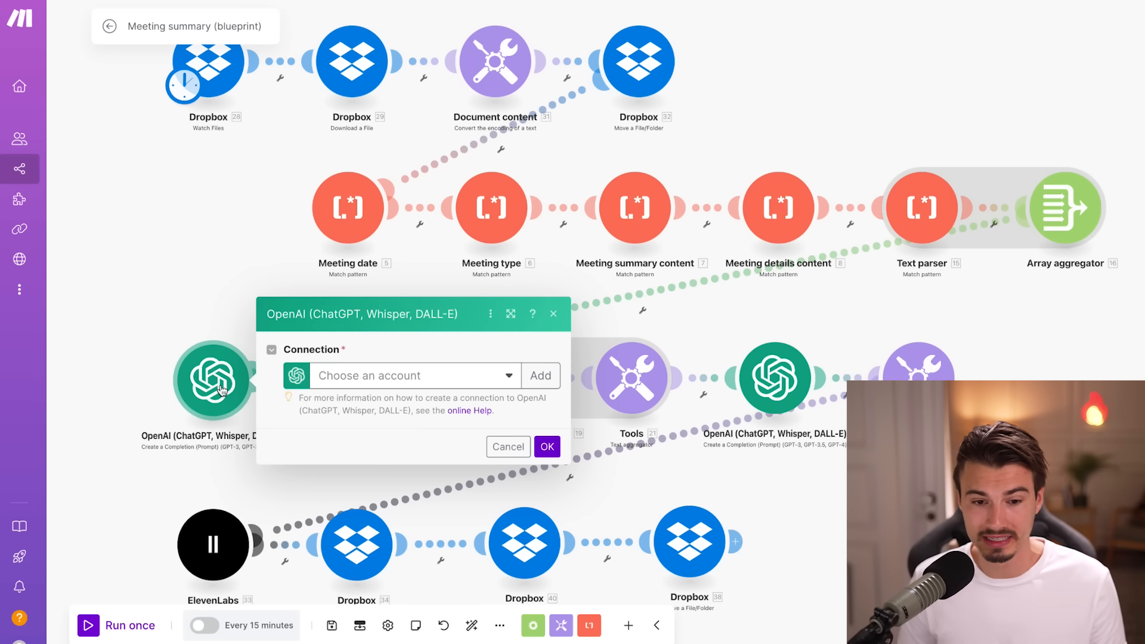
left_click(501, 375)
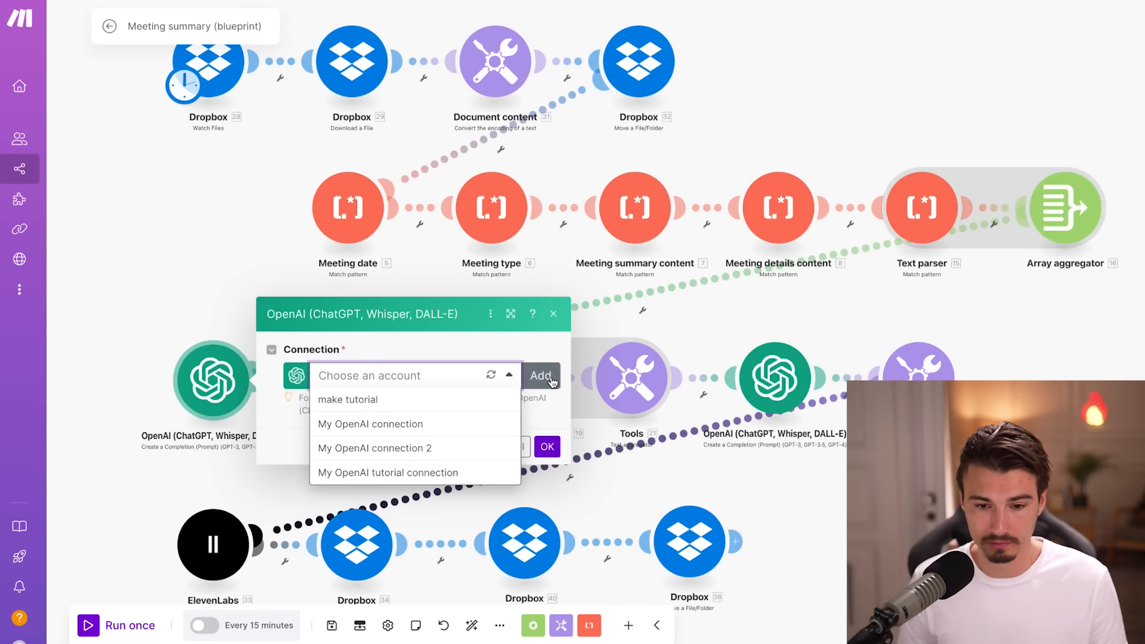
left_click(551, 377)
triple_click(741, 303)
type("Fine Tuned Model")
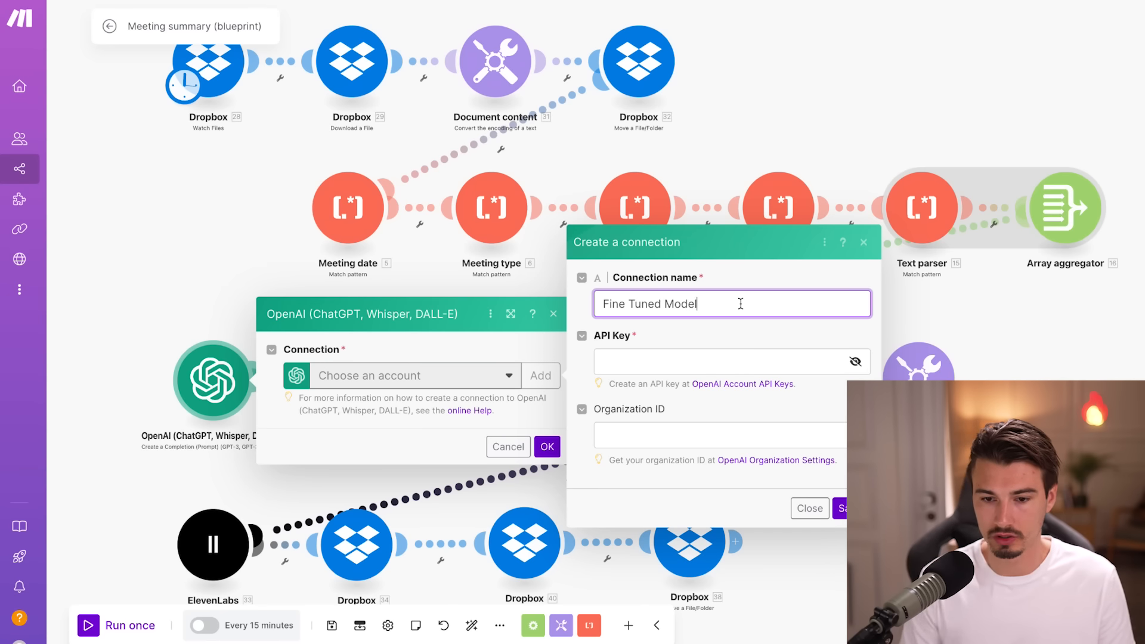
Step: Open the new secret key form on the OpenAI platform, enter the API key in the Make connection and save it
left_click(718, 361)
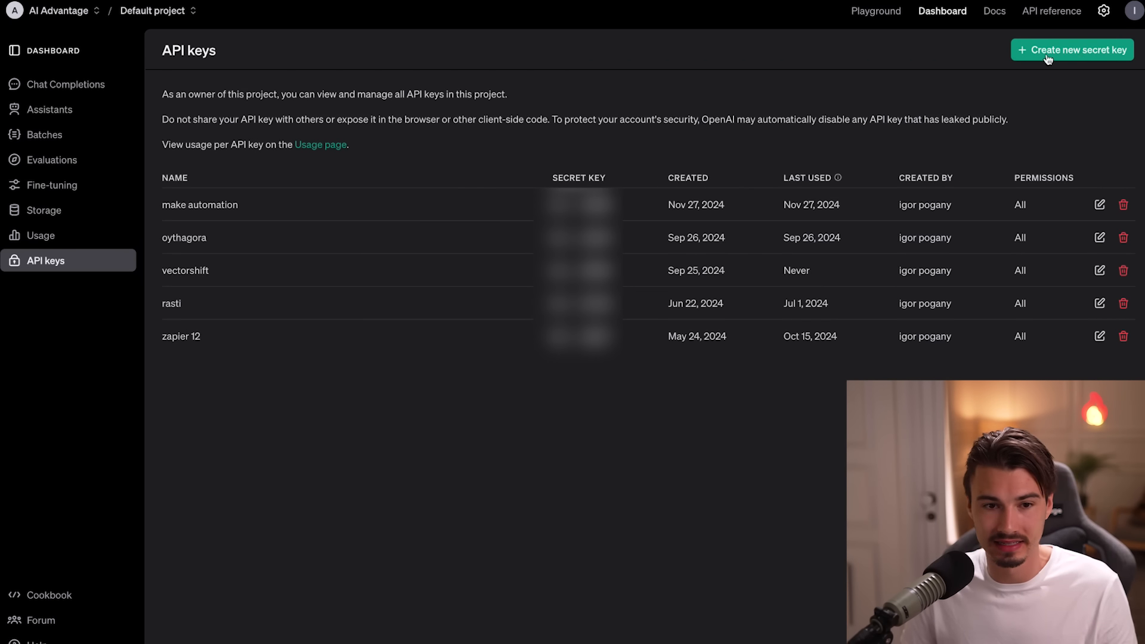
left_click(1071, 51)
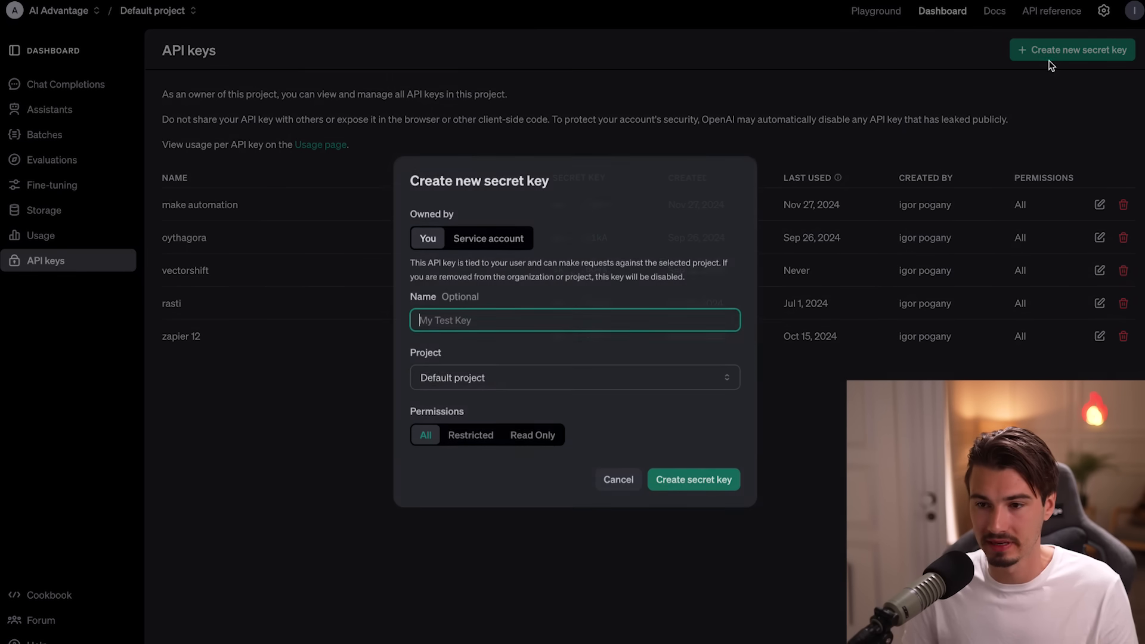
left_click(514, 60)
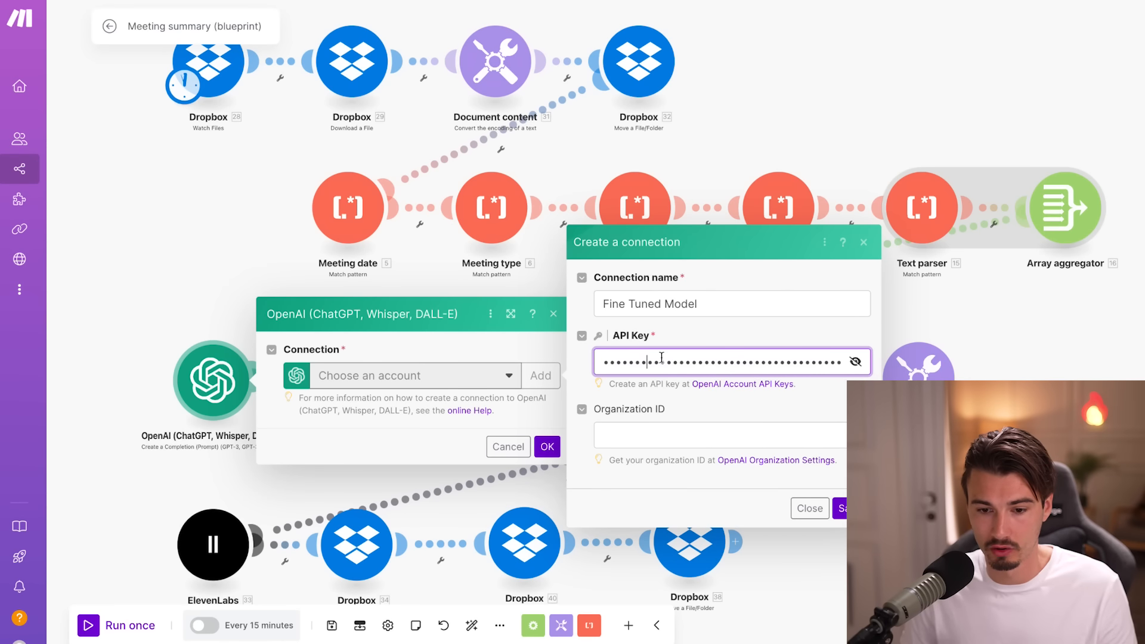
left_click(839, 509)
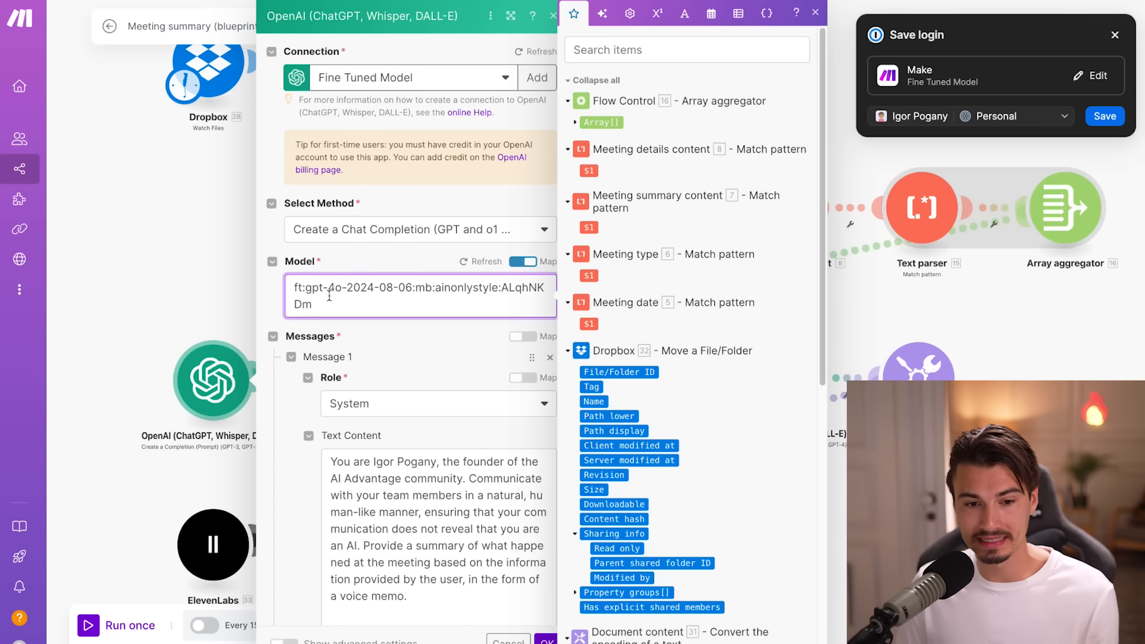
Step: Examine the fine-tuned model ID in the OpenAI module's Model setting and the classifier-event-extended model's full ID on OpenAI's Fine-tuning page
left_click_drag(320, 305, 283, 284)
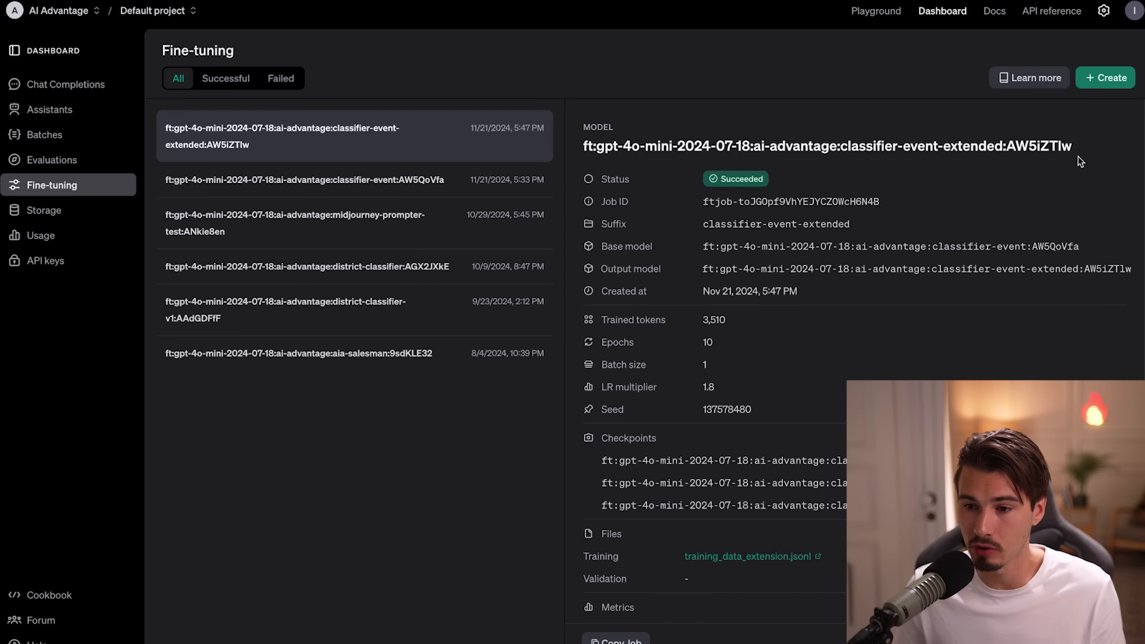
left_click_drag(1080, 161, 582, 146)
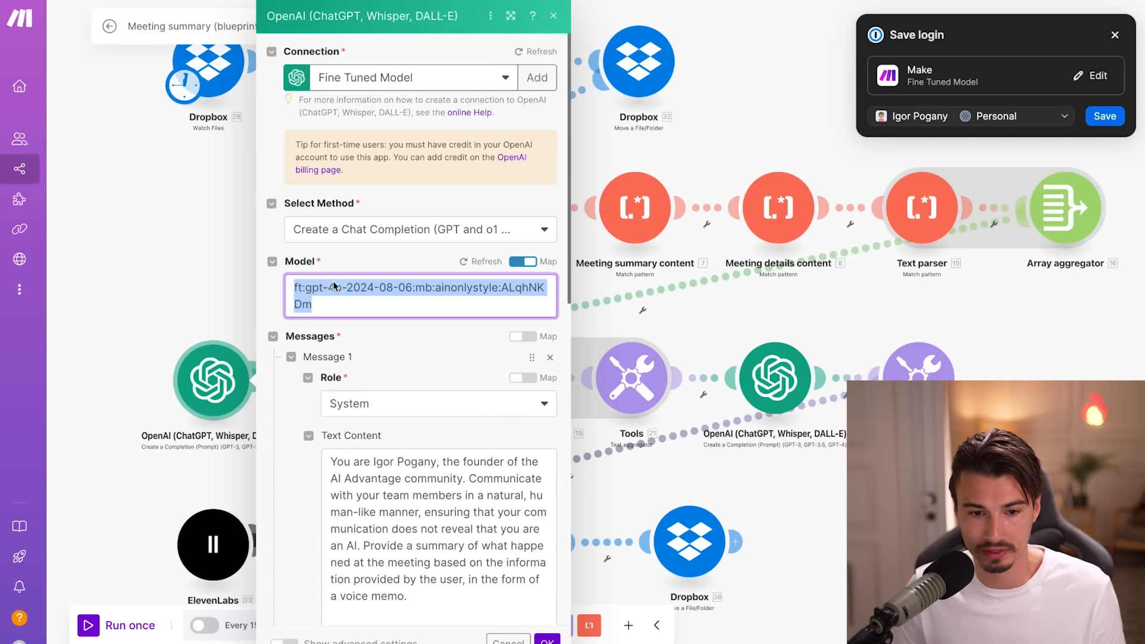
left_click(334, 307)
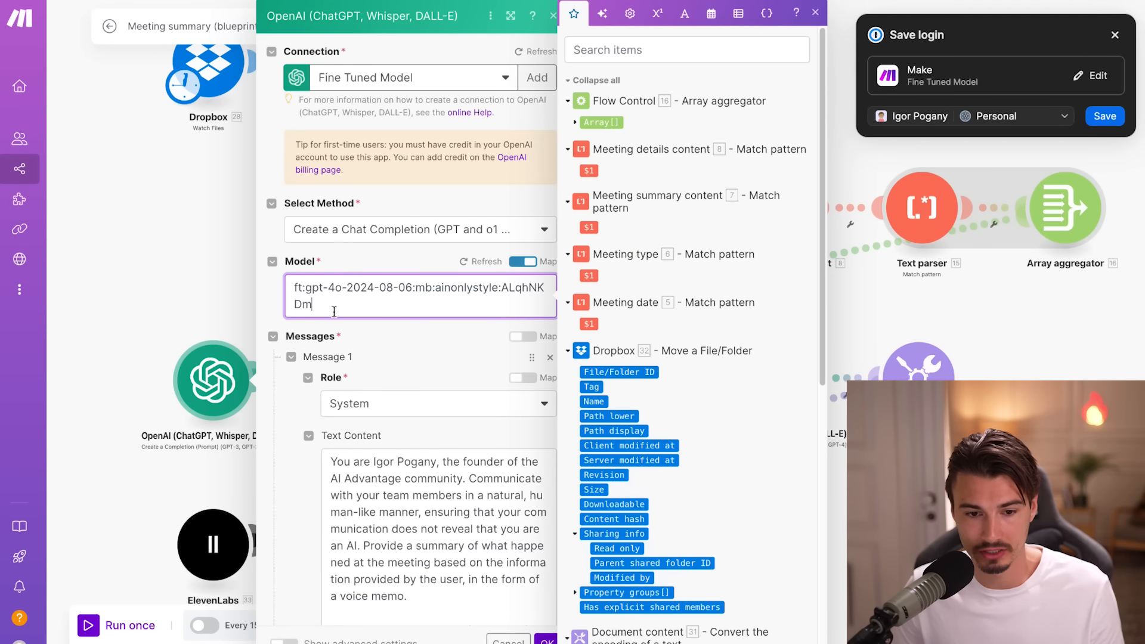
left_click_drag(297, 300, 290, 282)
left_click(364, 320)
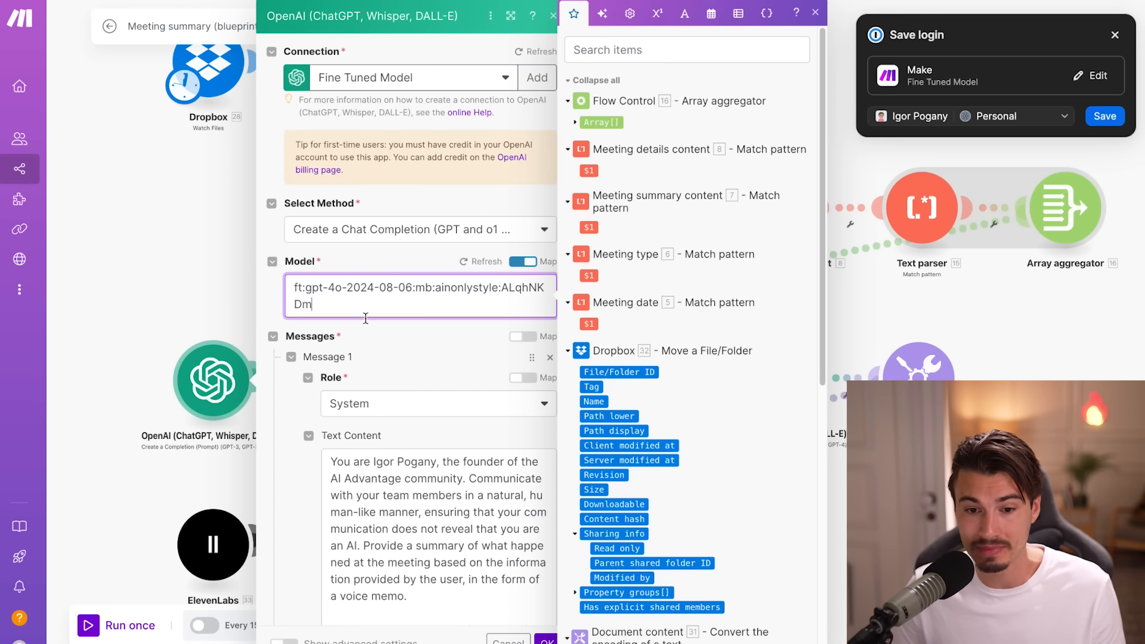
left_click(301, 304)
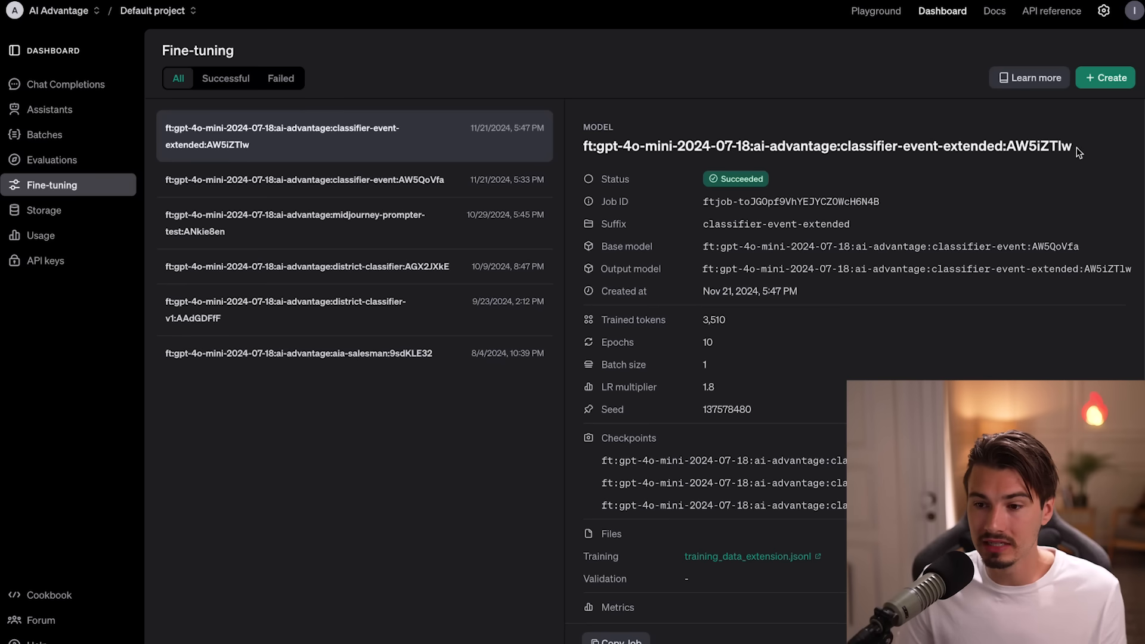
left_click_drag(1075, 148, 641, 145)
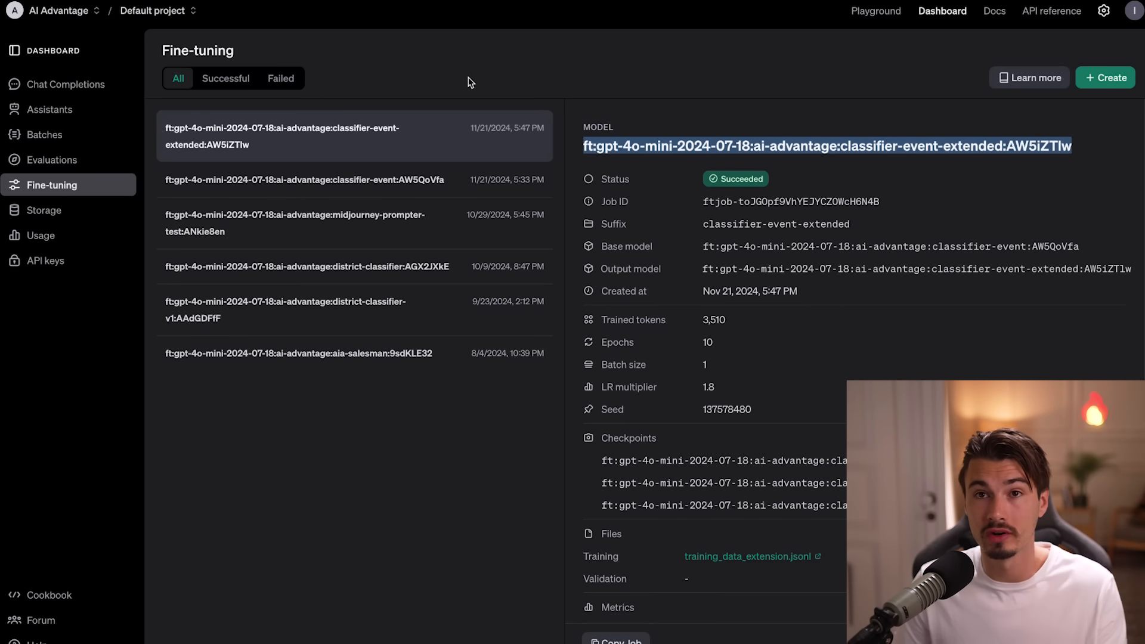